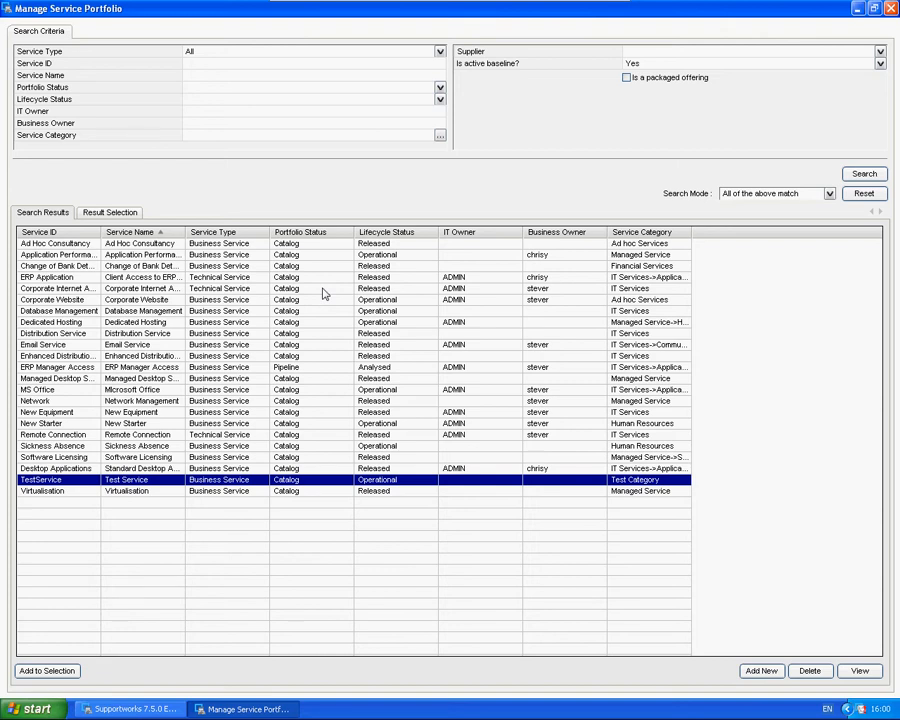
Step: Open the TestService record and review its general details, costs, and subscriptions and revenues
double_click(48, 480)
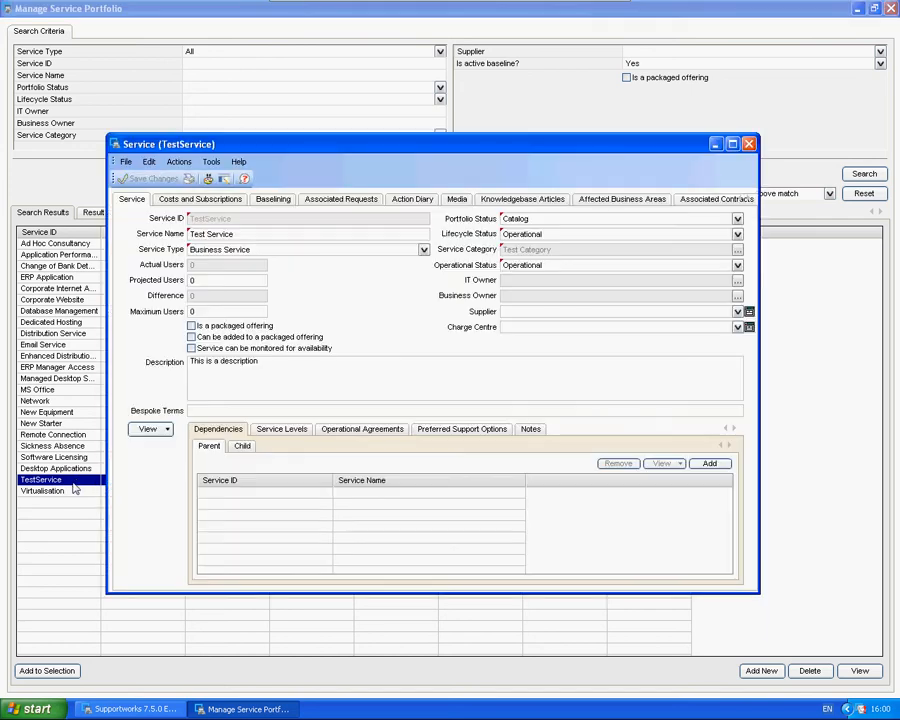
left_click_drag(258, 149, 295, 121)
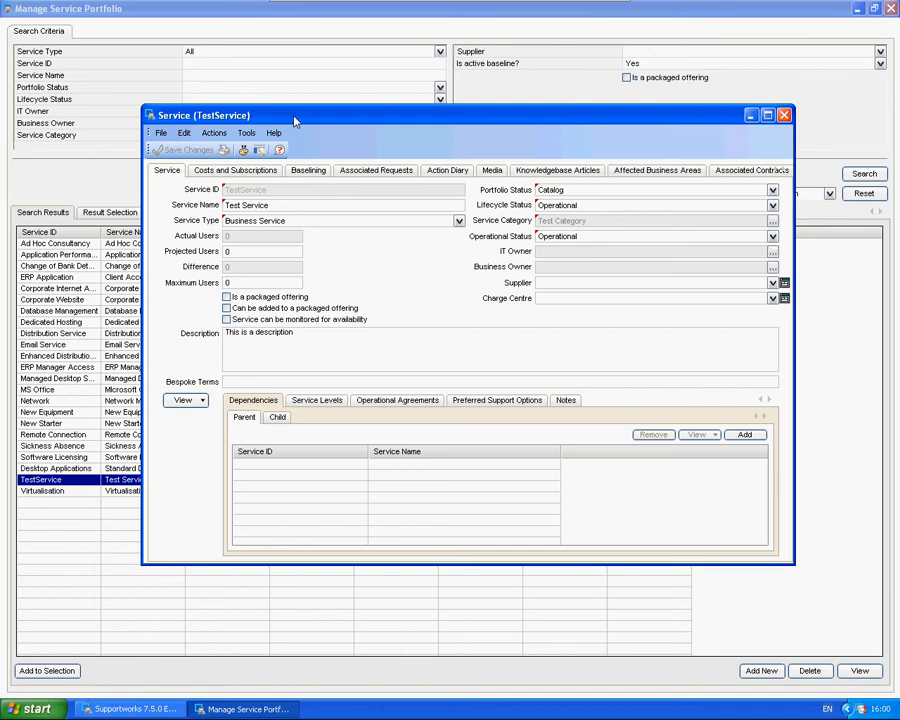
left_click(238, 172)
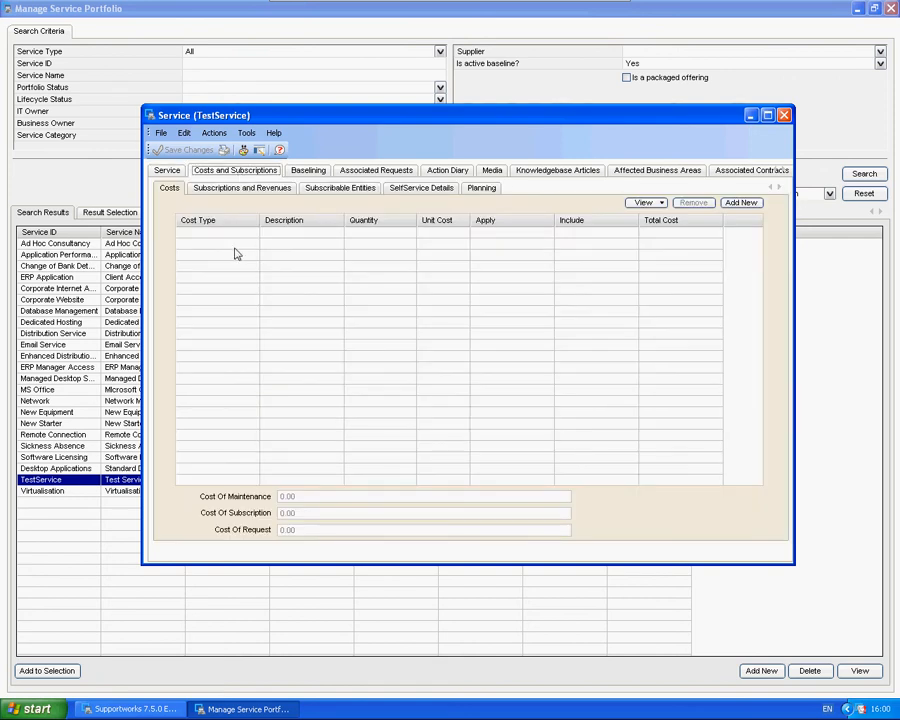
left_click(216, 189)
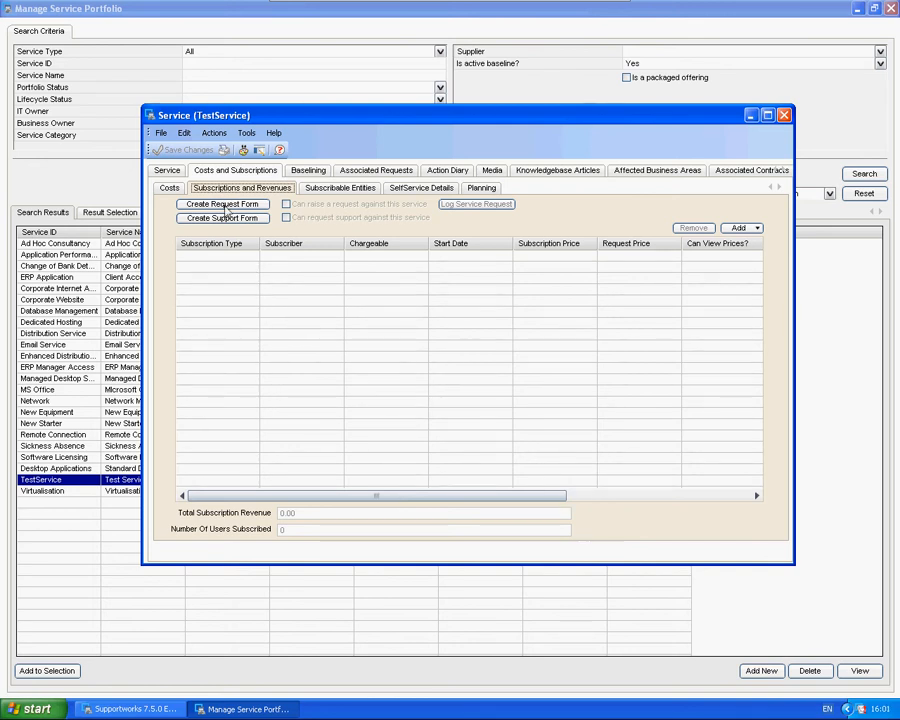
left_click(175, 173)
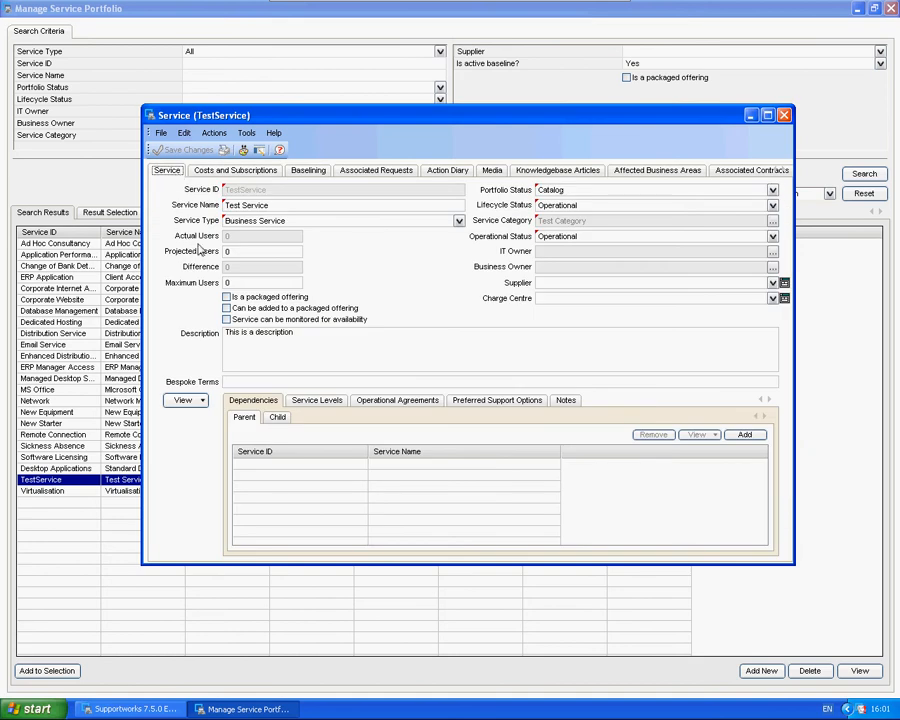
left_click(226, 285)
left_click(232, 173)
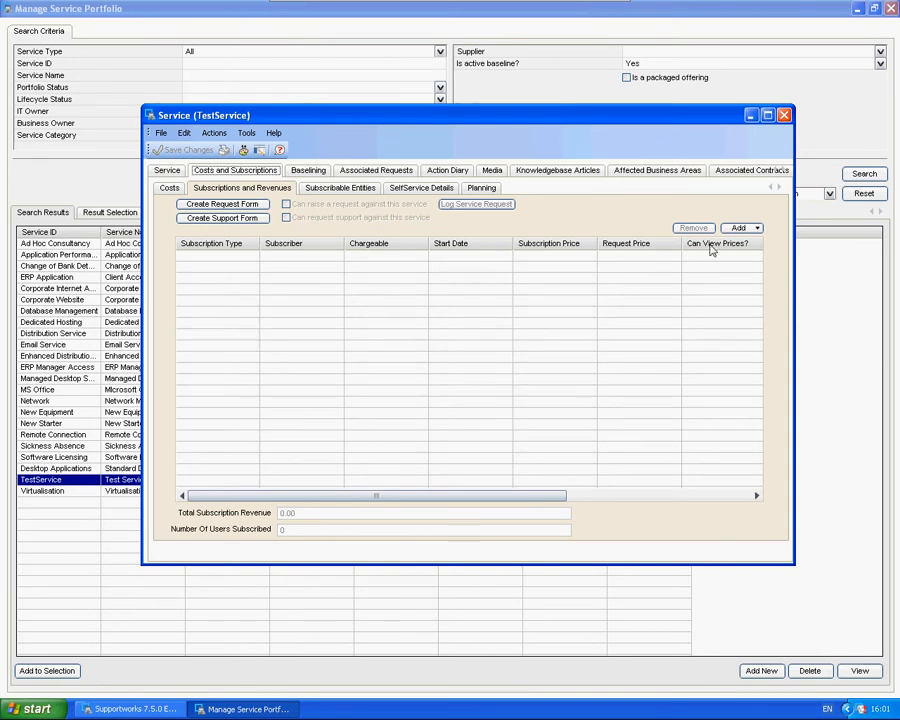
left_click(738, 229)
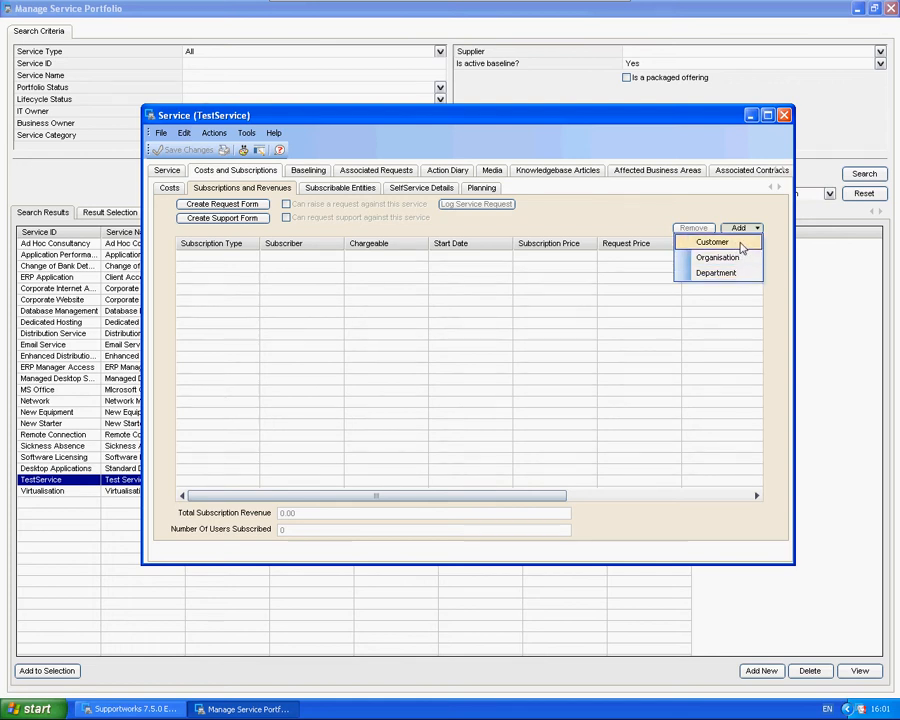
left_click(740, 242)
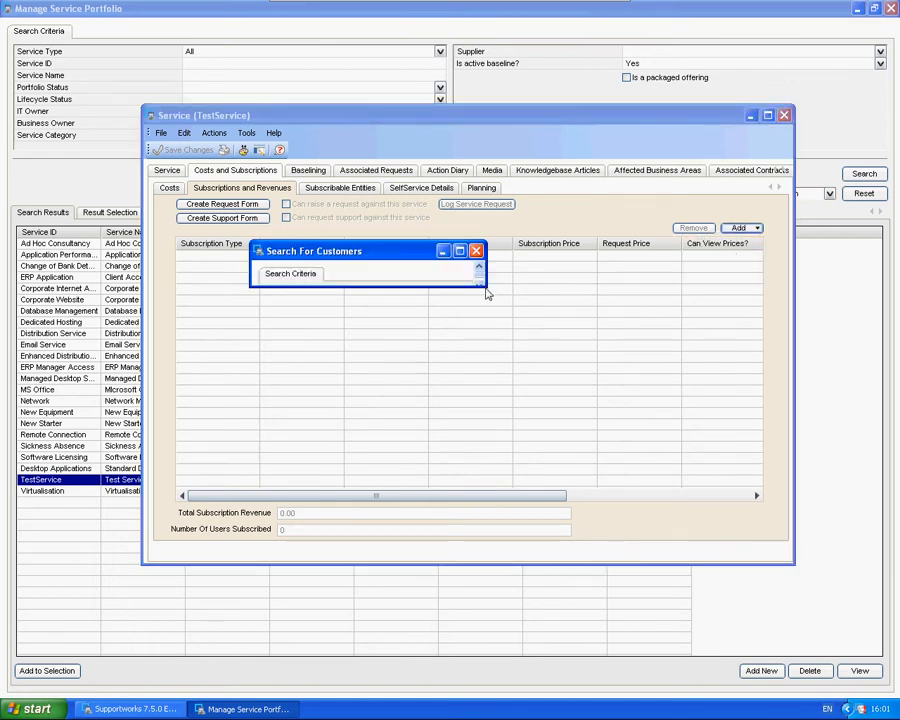
left_click_drag(485, 284, 751, 551)
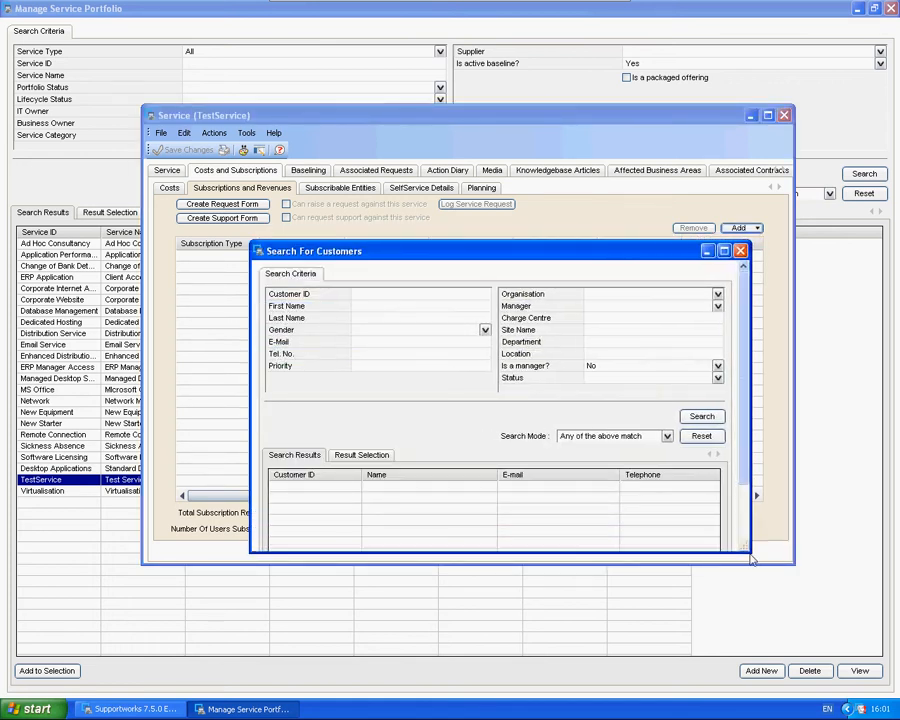
left_click(379, 310)
type("alan")
left_click(702, 416)
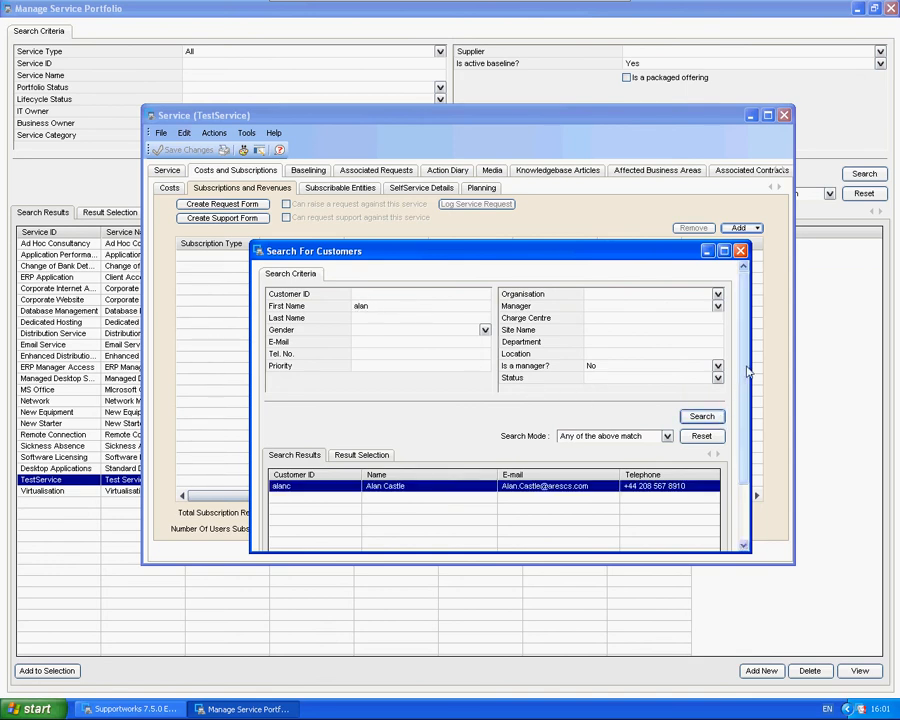
scroll(741, 410, "down", 3)
scroll(741, 410, "down", 1)
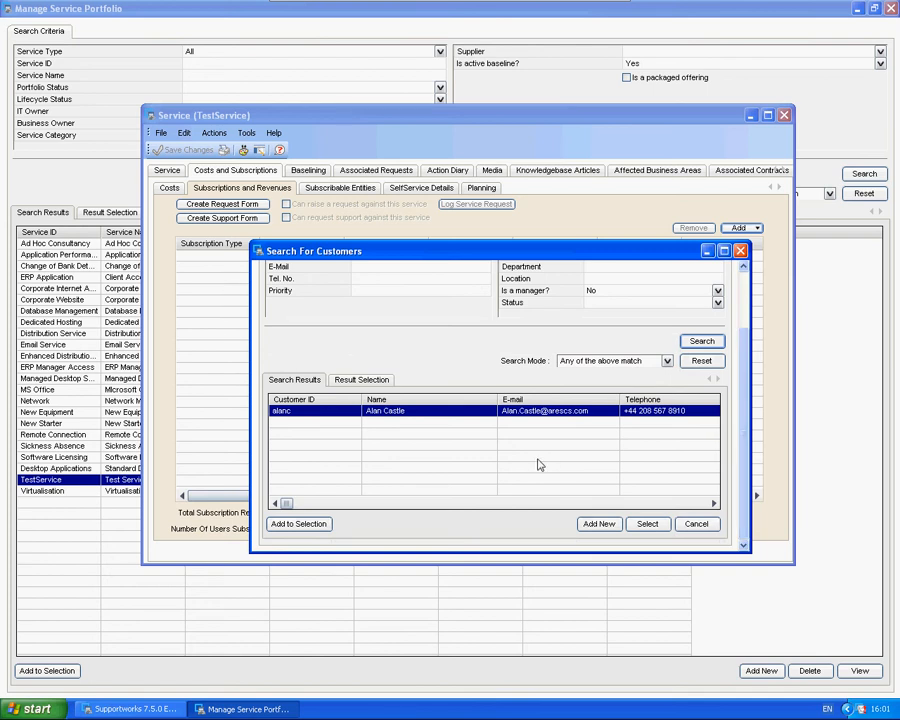
left_click(647, 524)
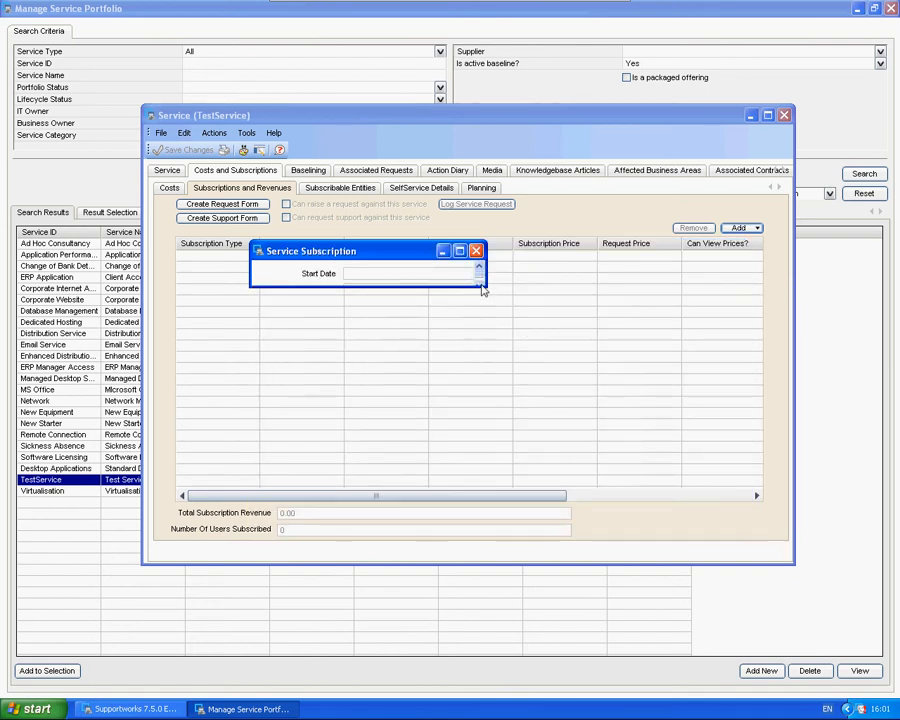
left_click_drag(486, 288, 532, 509)
left_click_drag(476, 498, 564, 540)
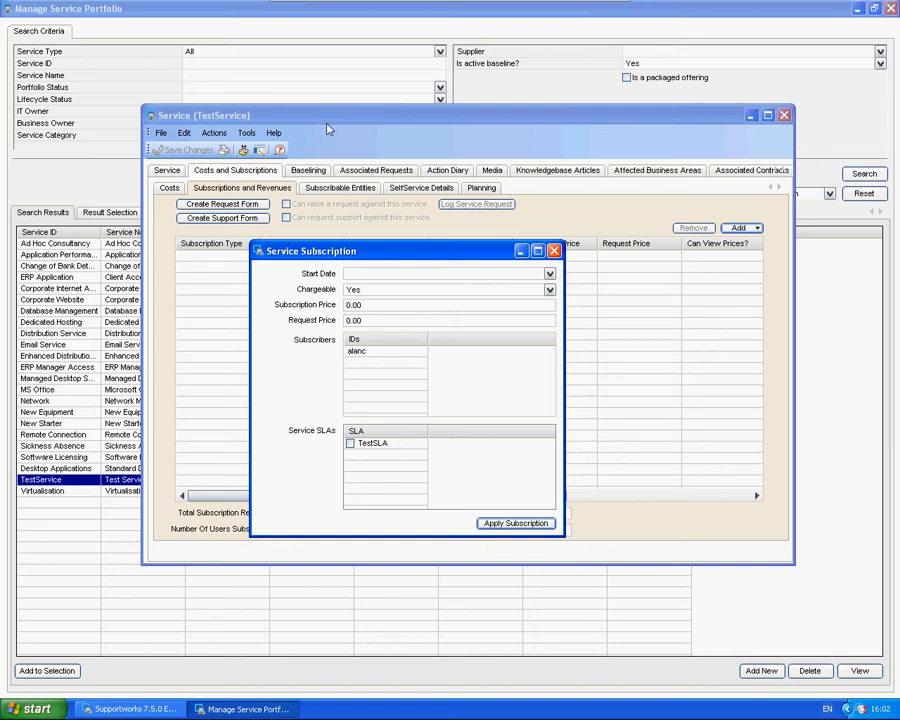
left_click_drag(375, 257, 443, 308)
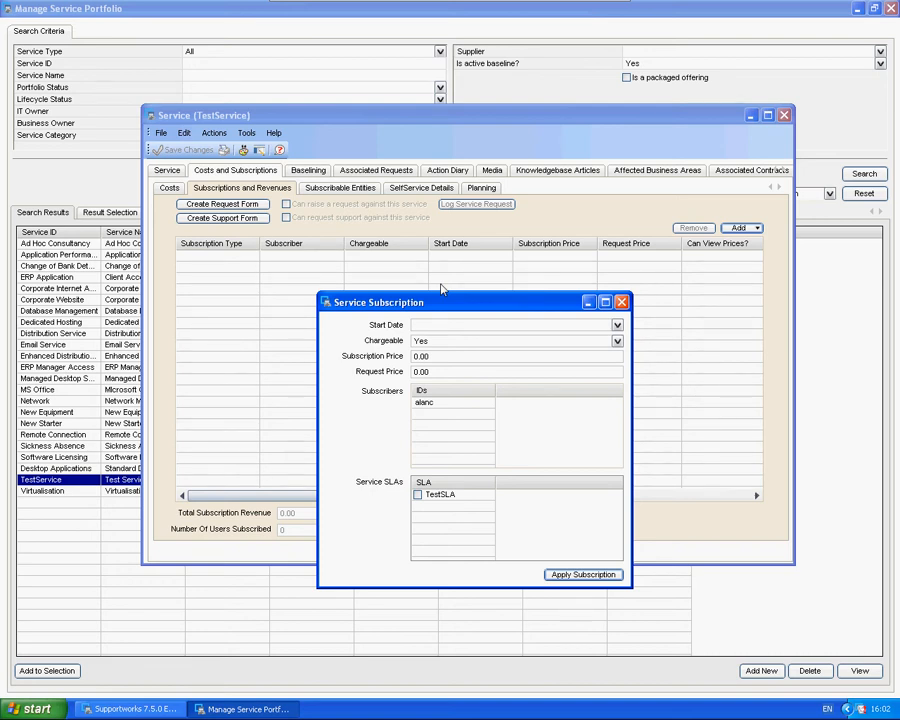
left_click_drag(452, 304, 425, 243)
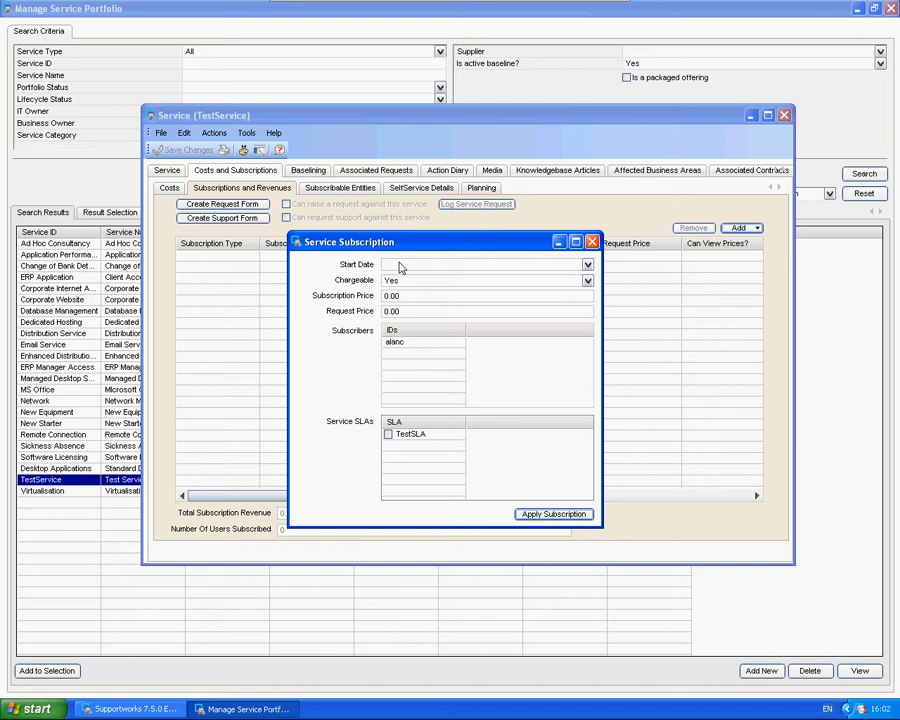
left_click(592, 243)
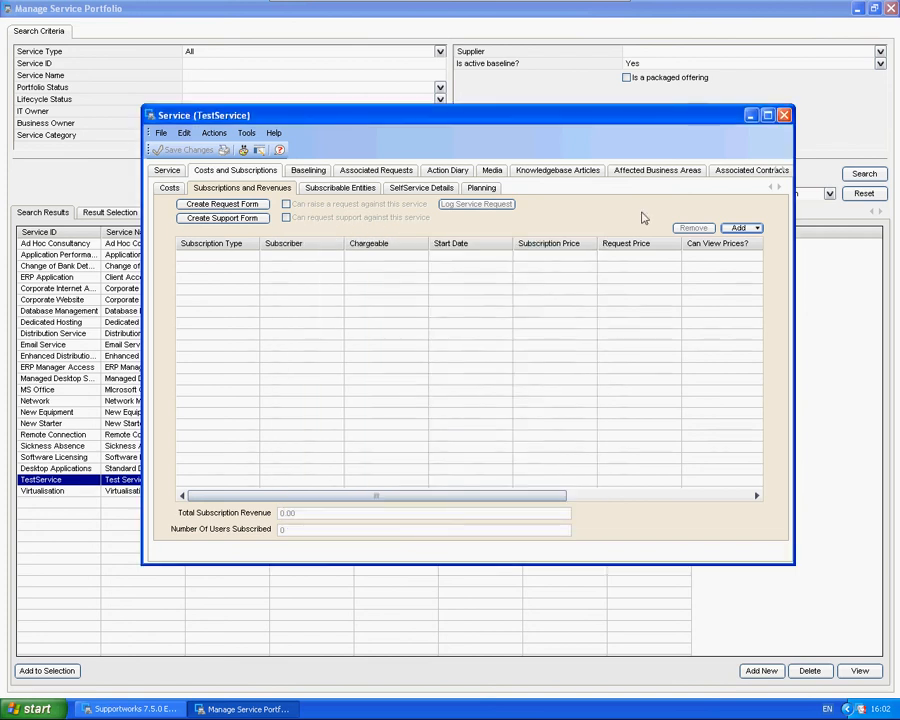
Step: Leave the TestService record and the service portfolio, and open the newcmdbfix text file from the desktop
left_click(750, 115)
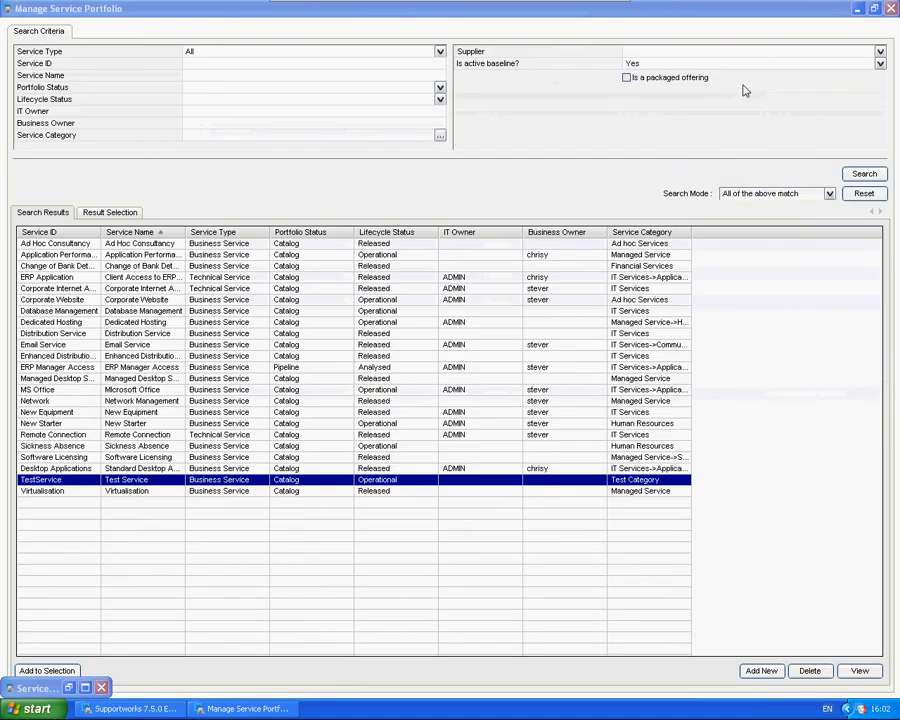
left_click(101, 688)
left_click(857, 9)
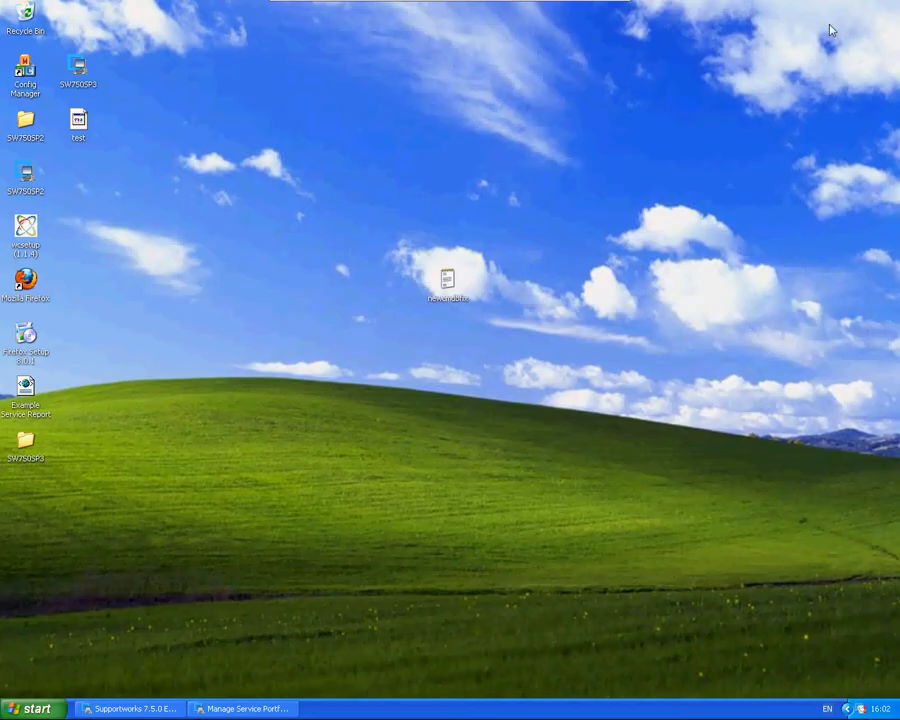
left_click(449, 288)
double_click(449, 308)
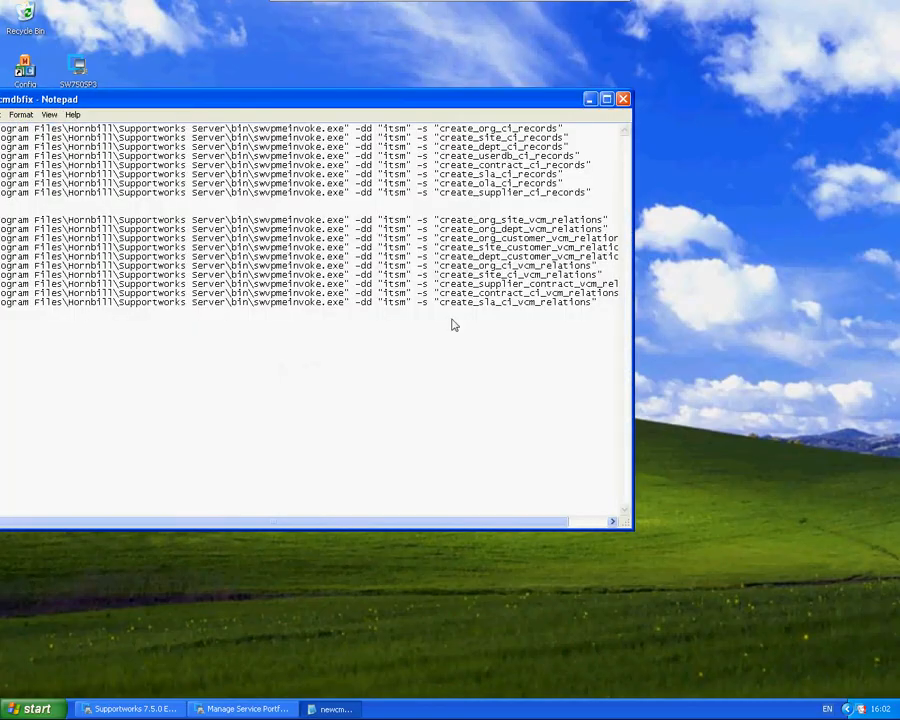
Step: Examine the swvpmeinvoke.exe commands in newcmdbfix, including the executable path and the create_userdb_ci_records script name
left_click_drag(325, 100, 439, 97)
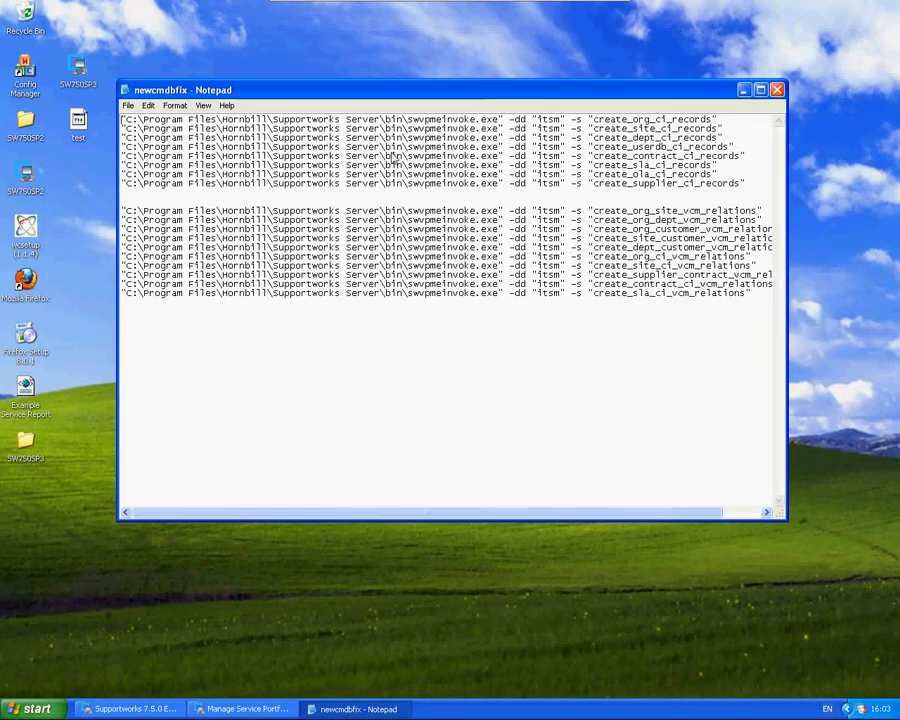
left_click(337, 238)
double_click(273, 91)
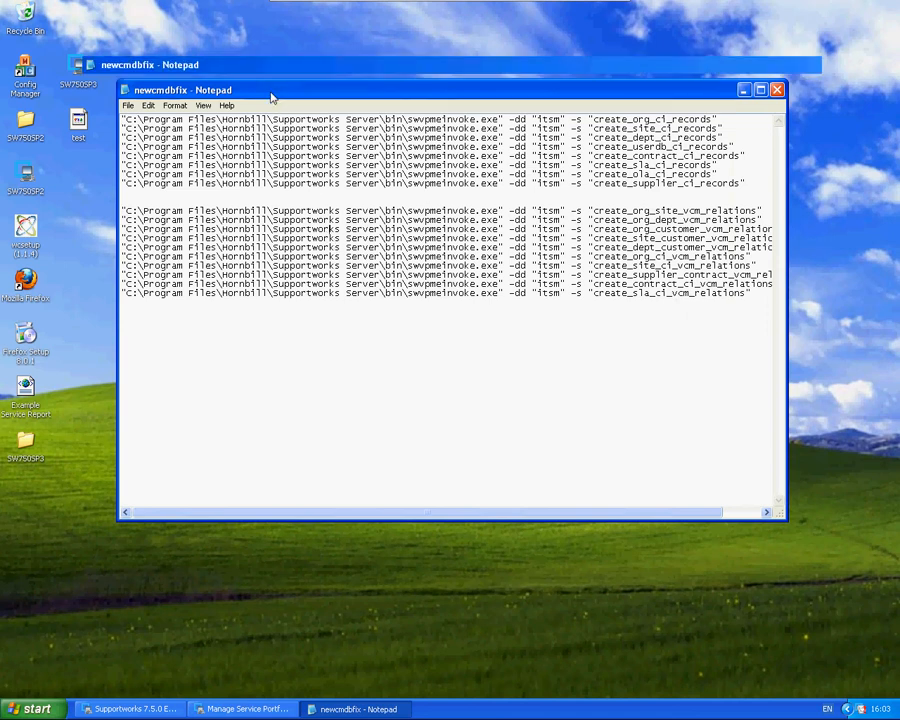
left_click_drag(481, 40, 577, 41)
left_click(494, 61)
left_click_drag(502, 65, 476, 72)
left_click(593, 69)
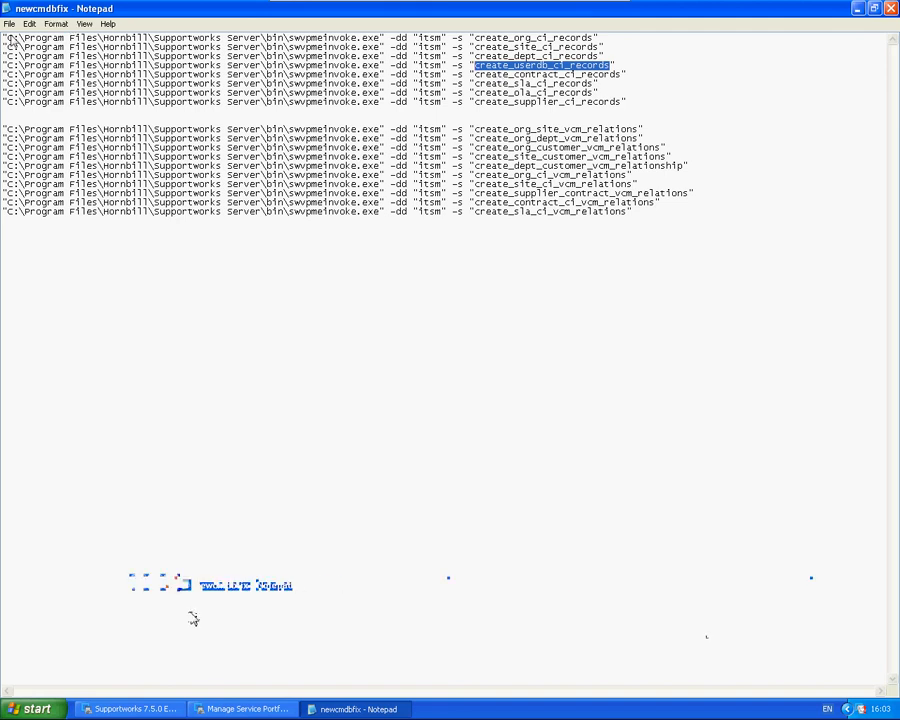
left_click_drag(7, 39, 367, 42)
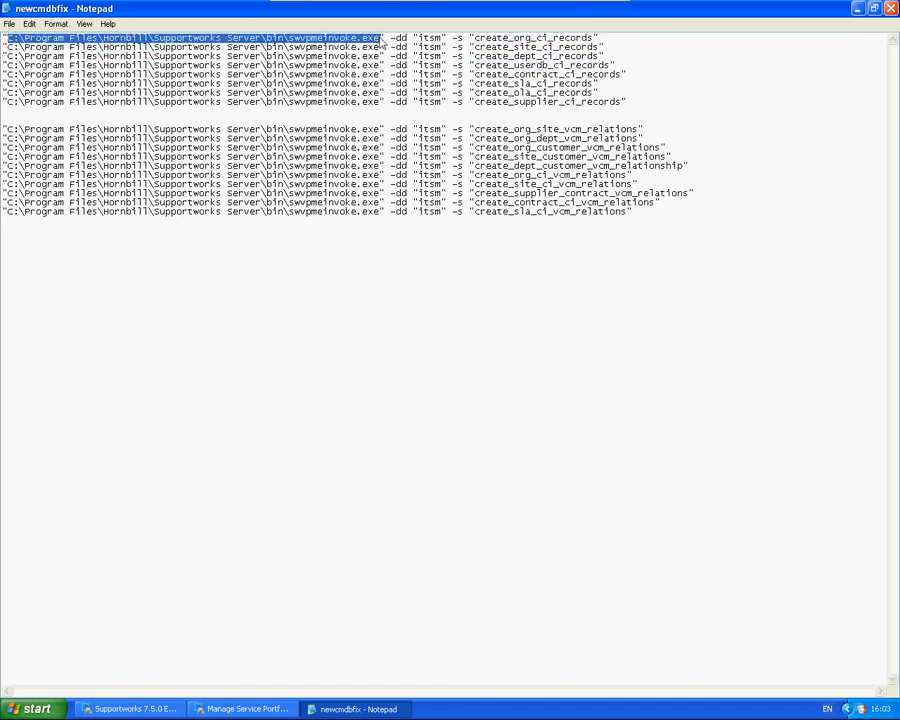
left_click(250, 40)
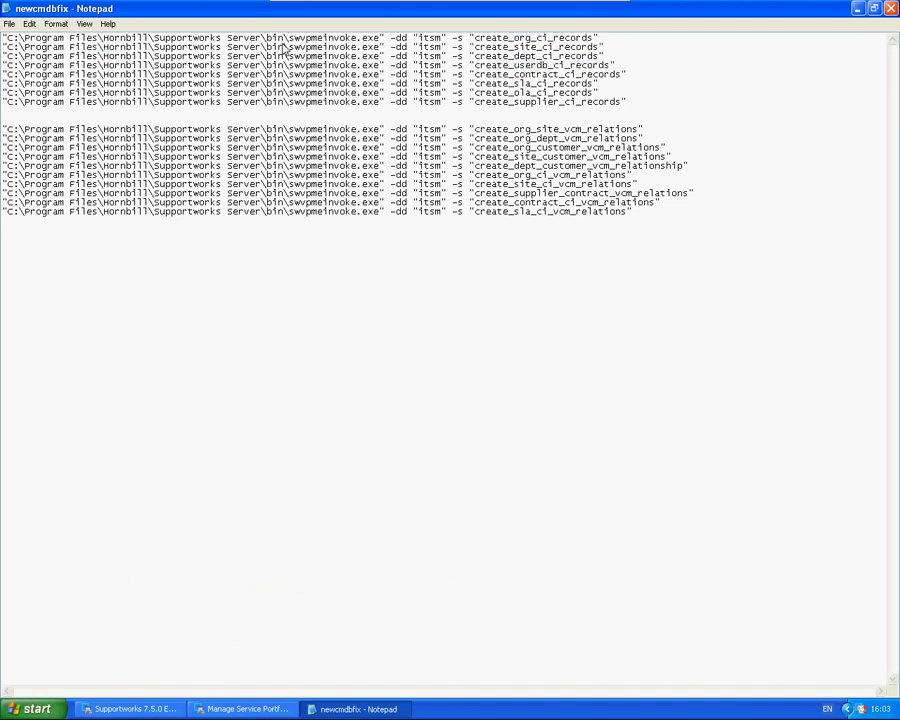
left_click(101, 40)
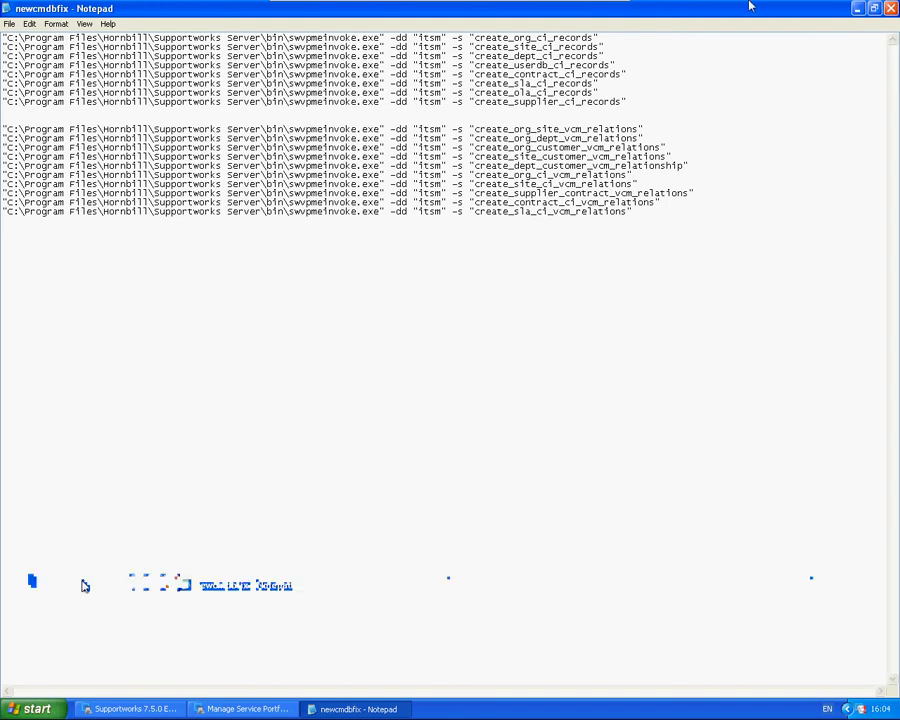
Step: Close the newcmdbfix file and reopen TestService from the service portfolio at its subscriptions and revenues
left_click(891, 8)
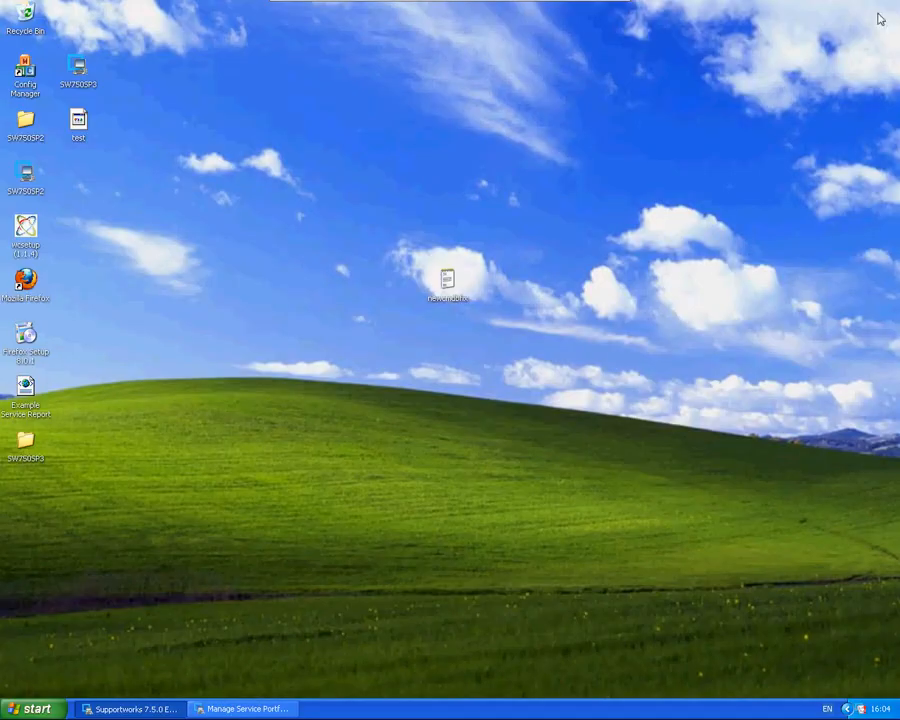
left_click(282, 708)
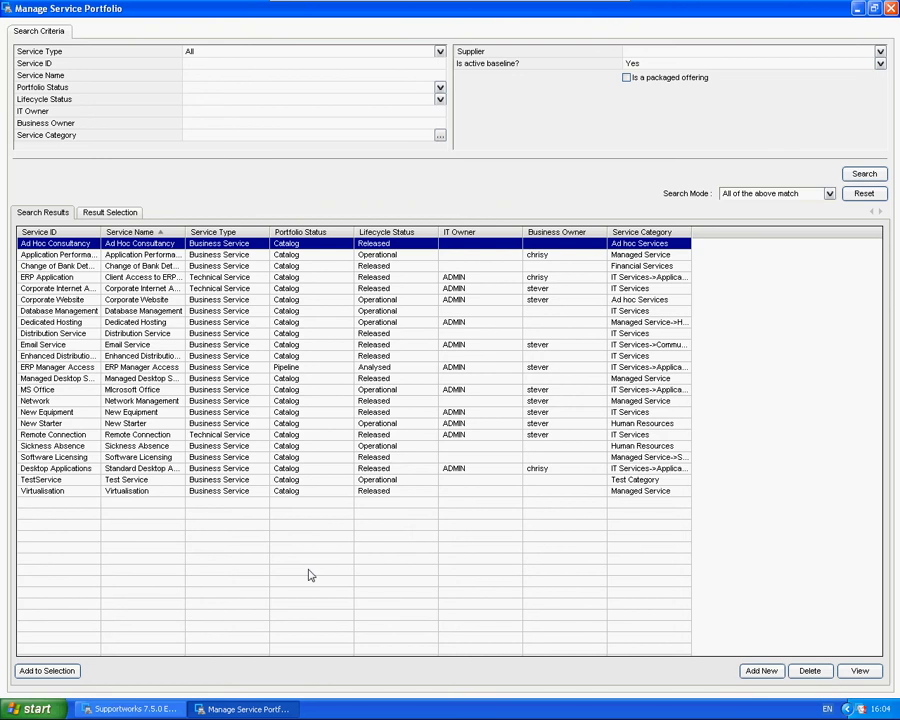
double_click(70, 479)
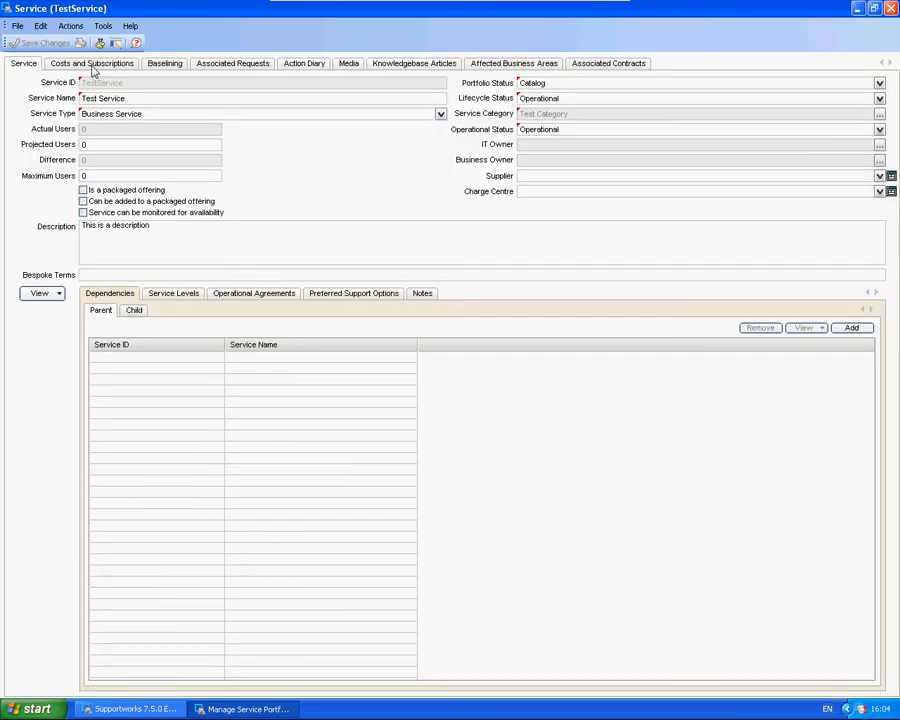
left_click(92, 64)
left_click(98, 80)
Step: Start a customer subscription for TestService by searching for the customer by first name and selecting the match
left_click(846, 121)
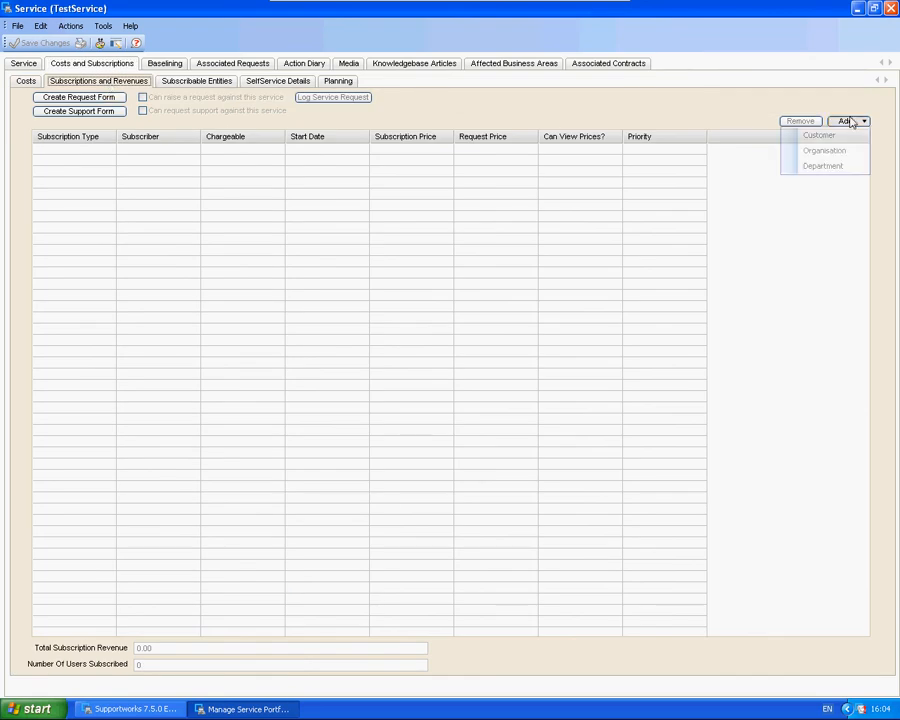
left_click(818, 136)
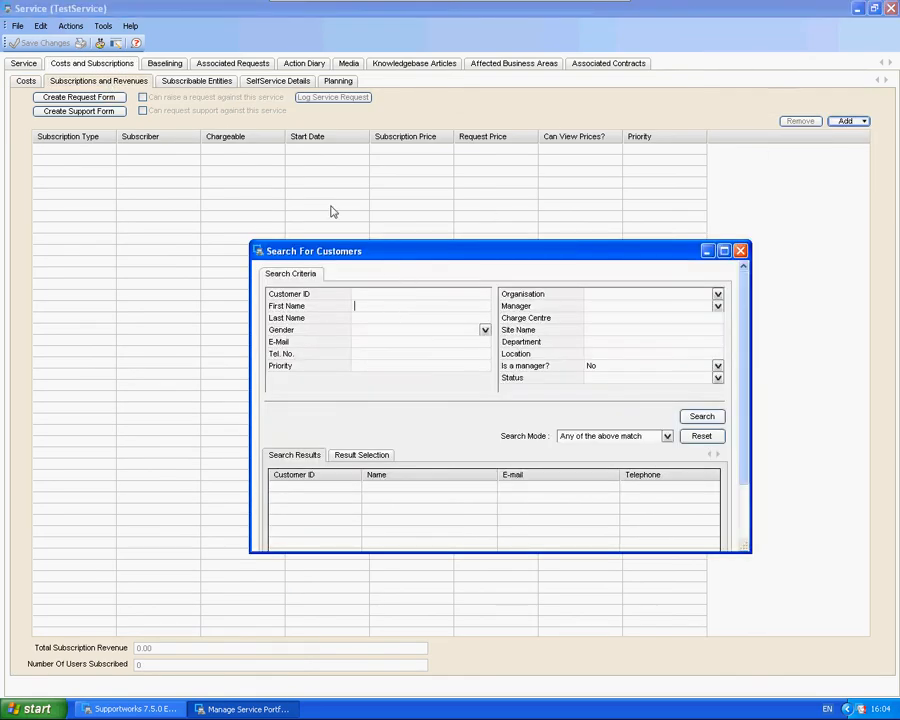
left_click(702, 416)
scroll(745, 407, "down", 3)
left_click(647, 522)
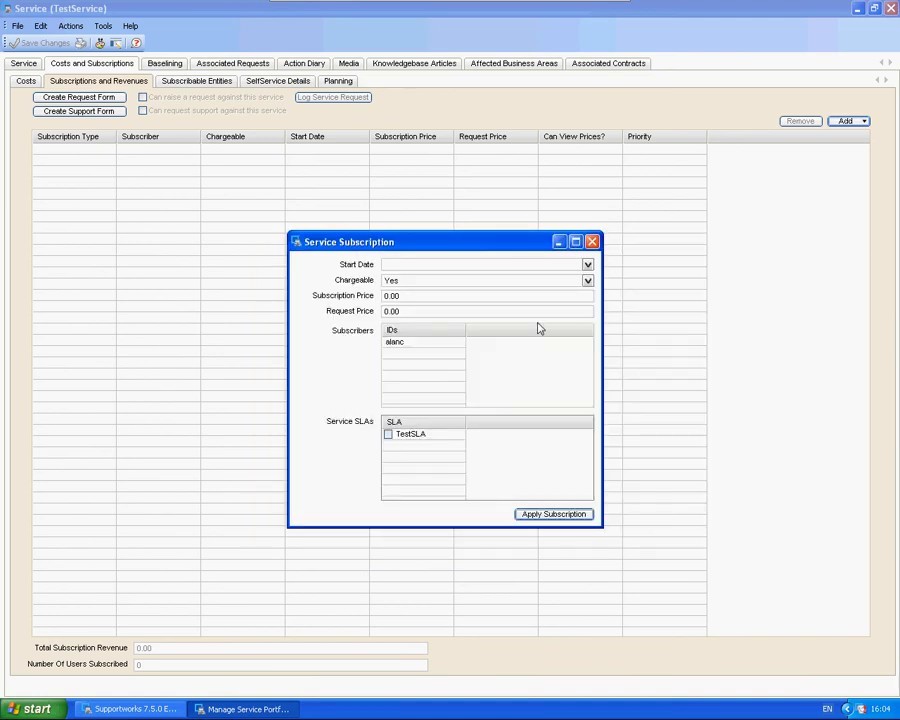
left_click(587, 264)
left_click(445, 358)
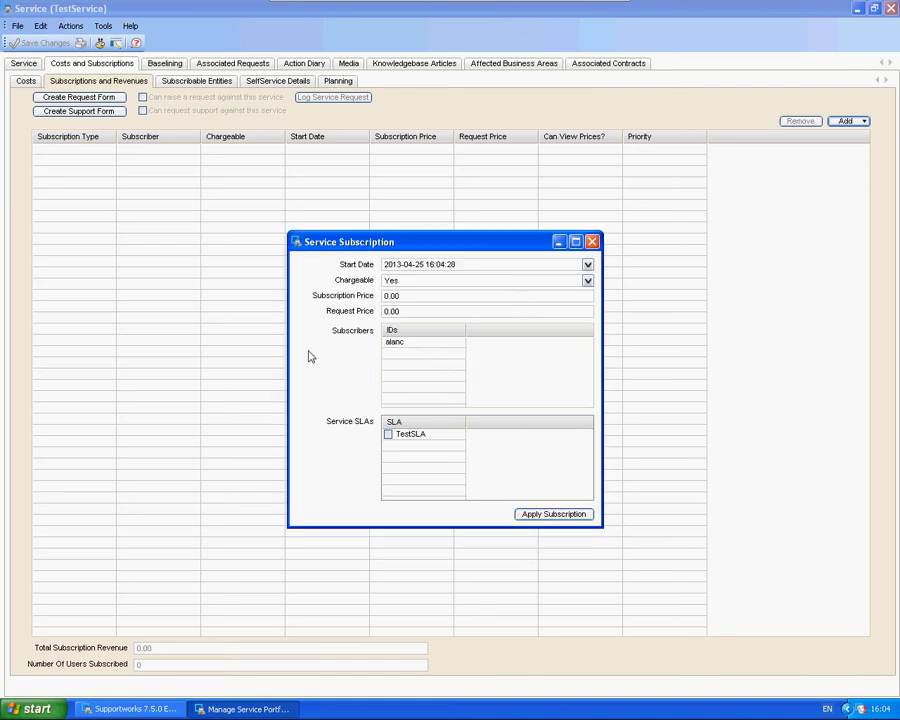
left_click(389, 435)
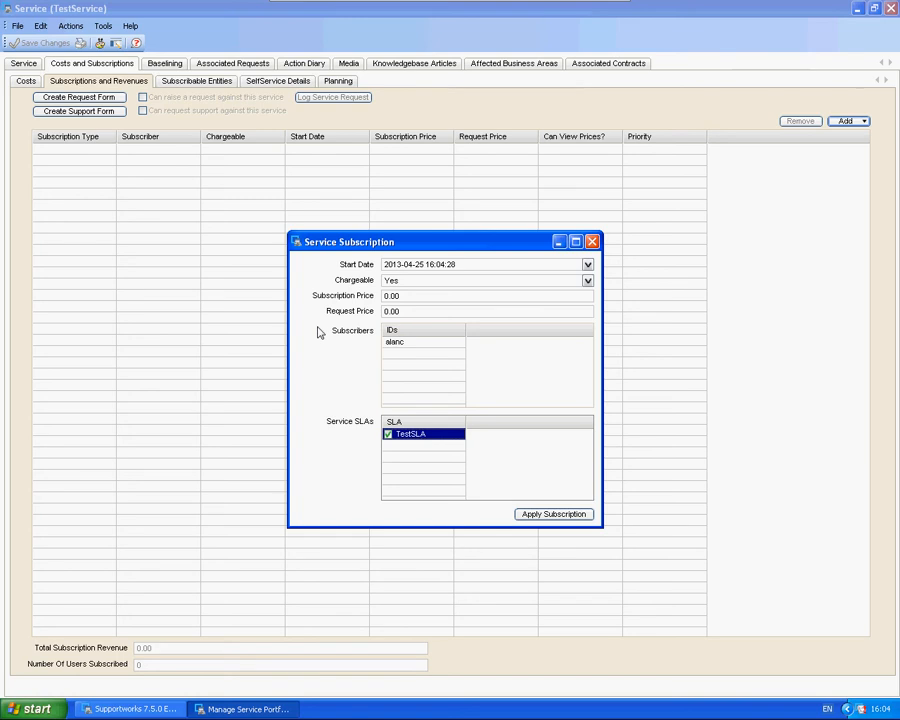
left_click(554, 514)
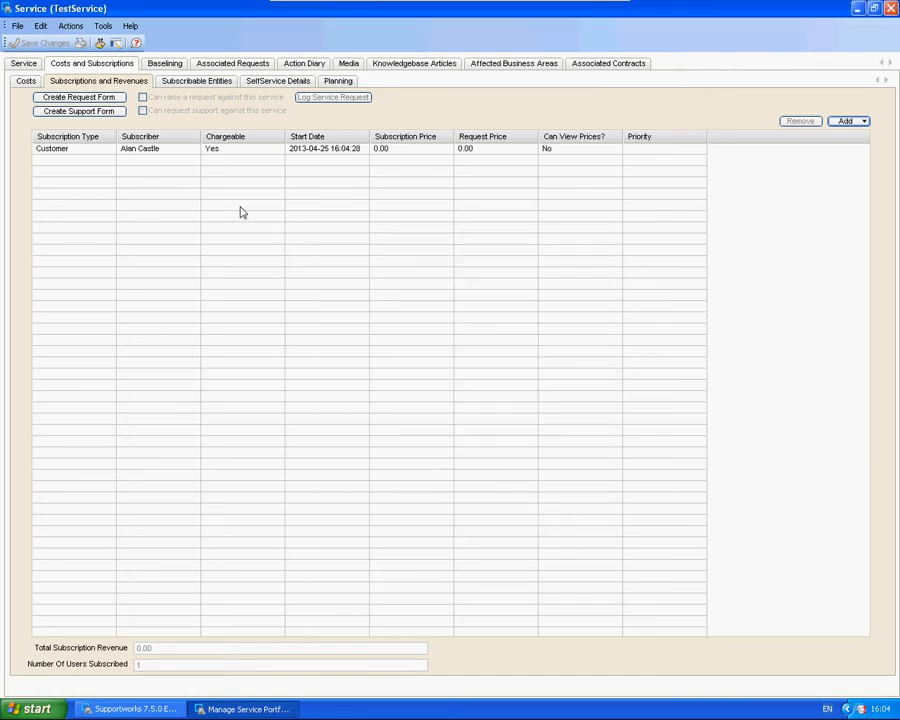
left_click(225, 152)
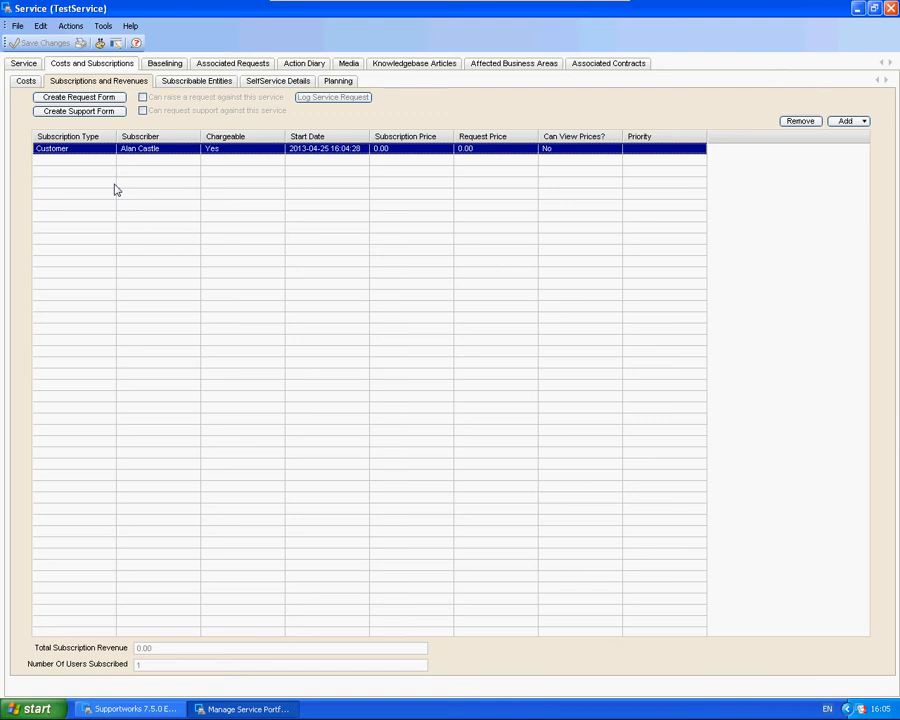
left_click(32, 708)
left_click(90, 432)
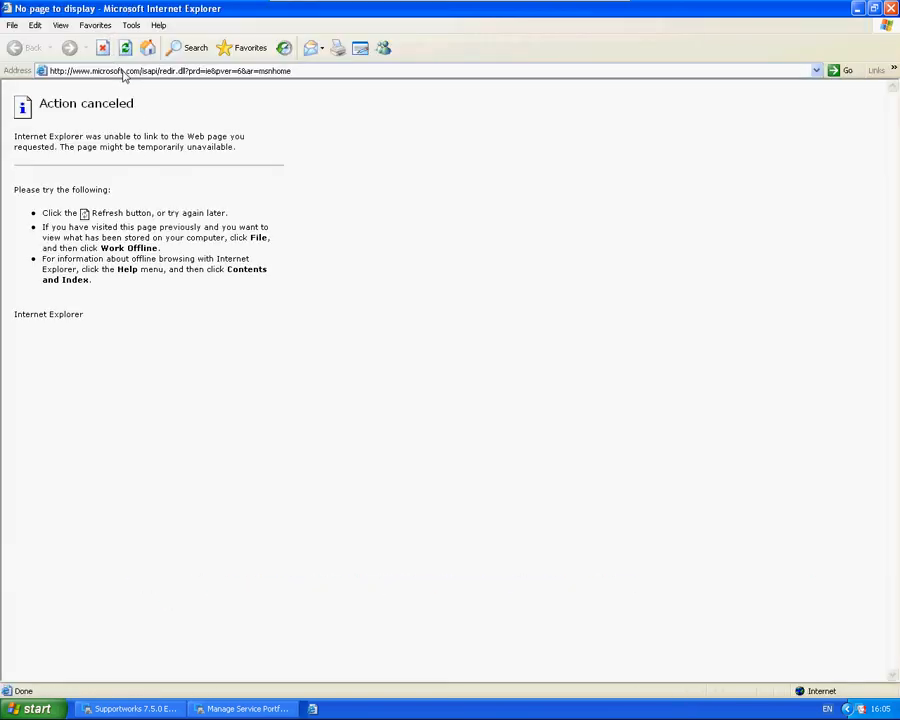
left_click(122, 72)
type("http://localhost")
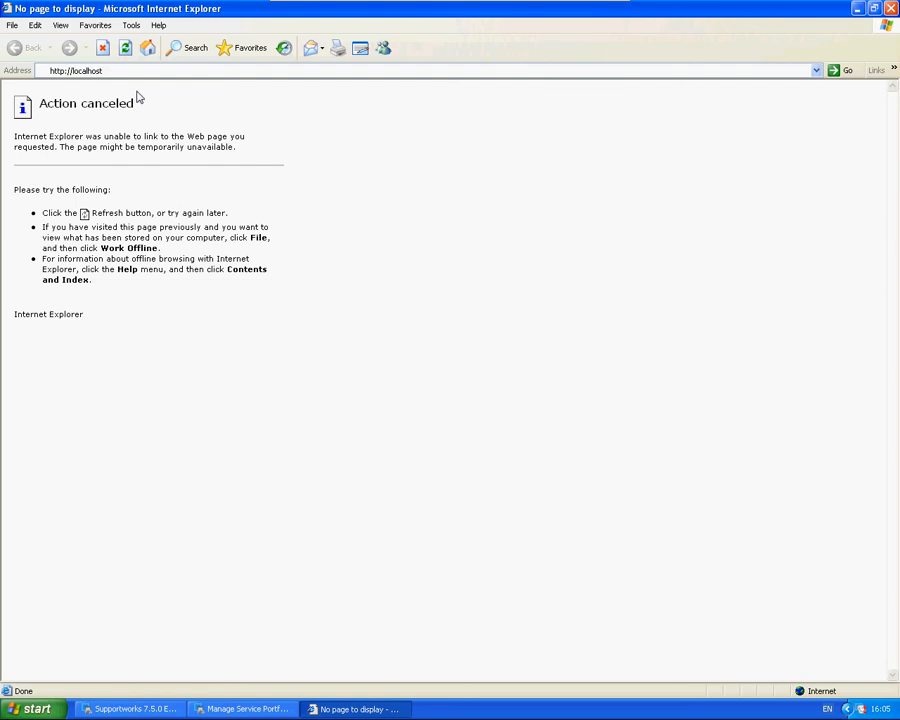
type("/sw/selfservice")
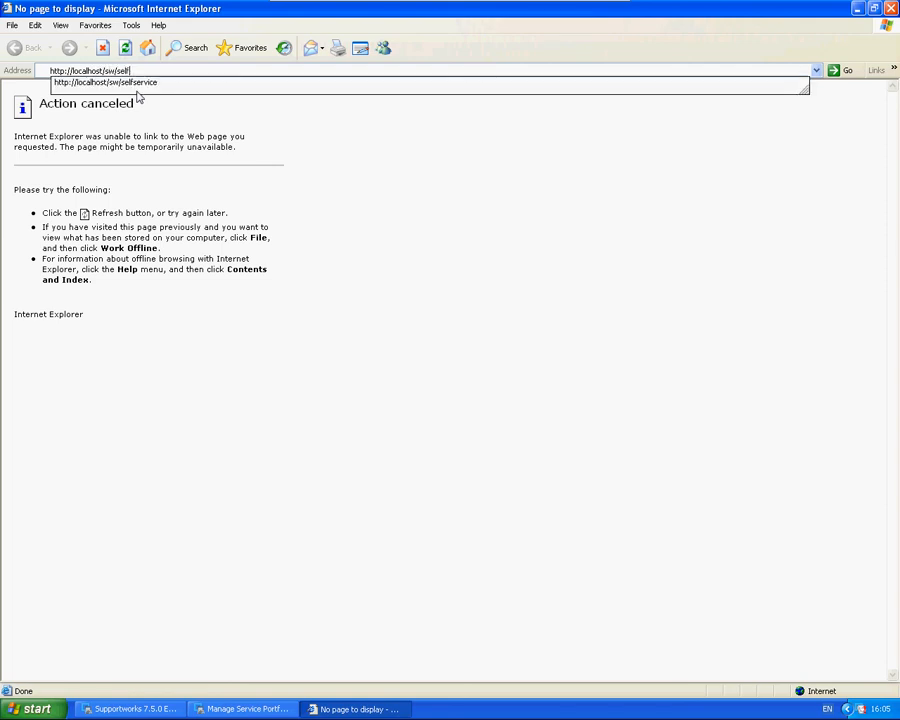
key("Return")
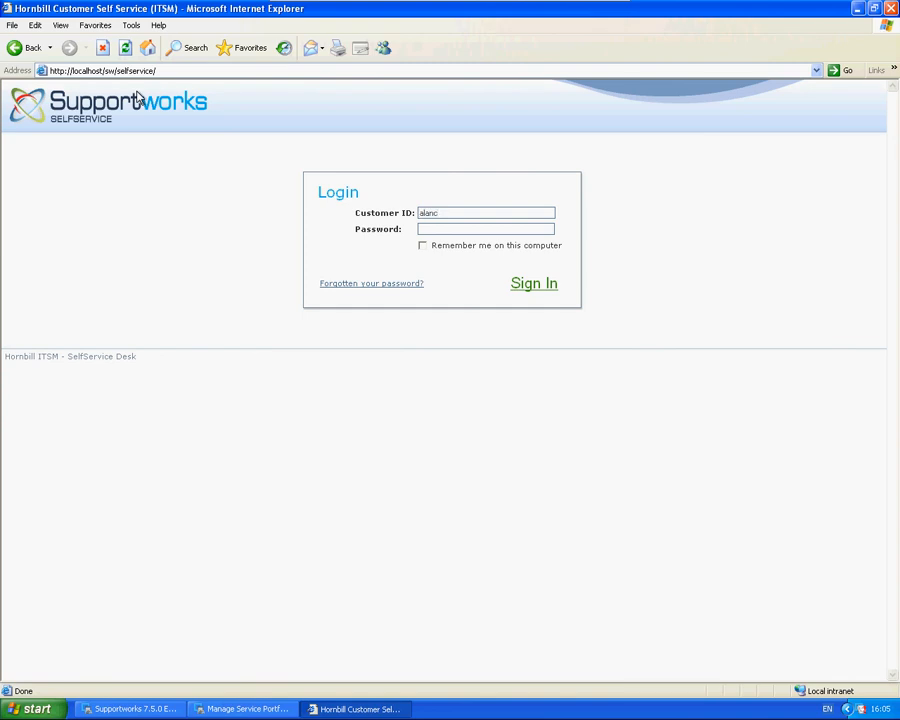
key("Return")
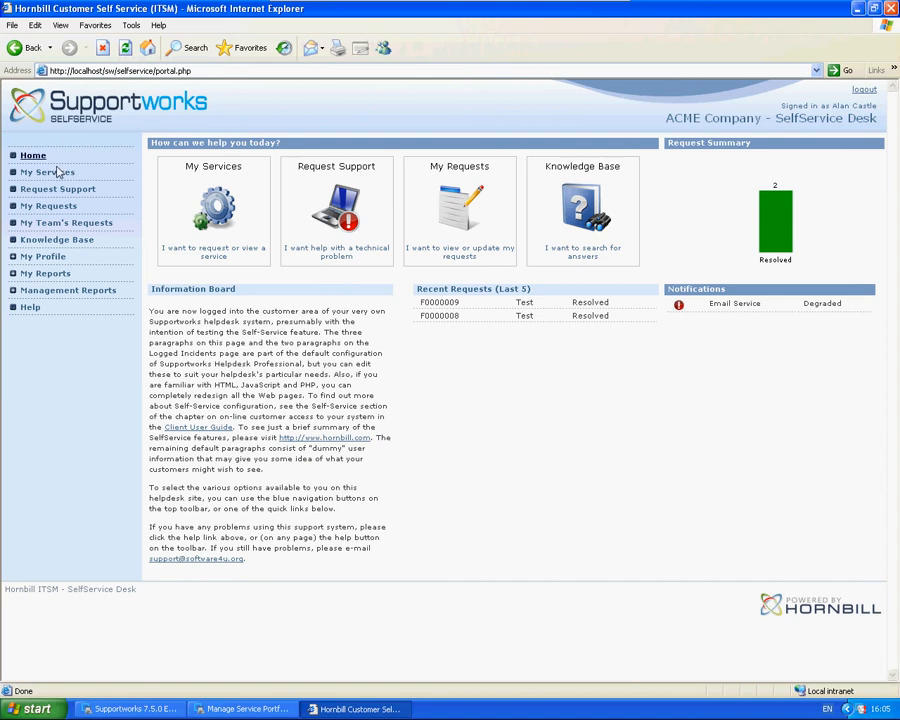
Step: Compare the request options of Test Service and Virtualisation under Test Category and Managed Services in the customer's service list
left_click(57, 172)
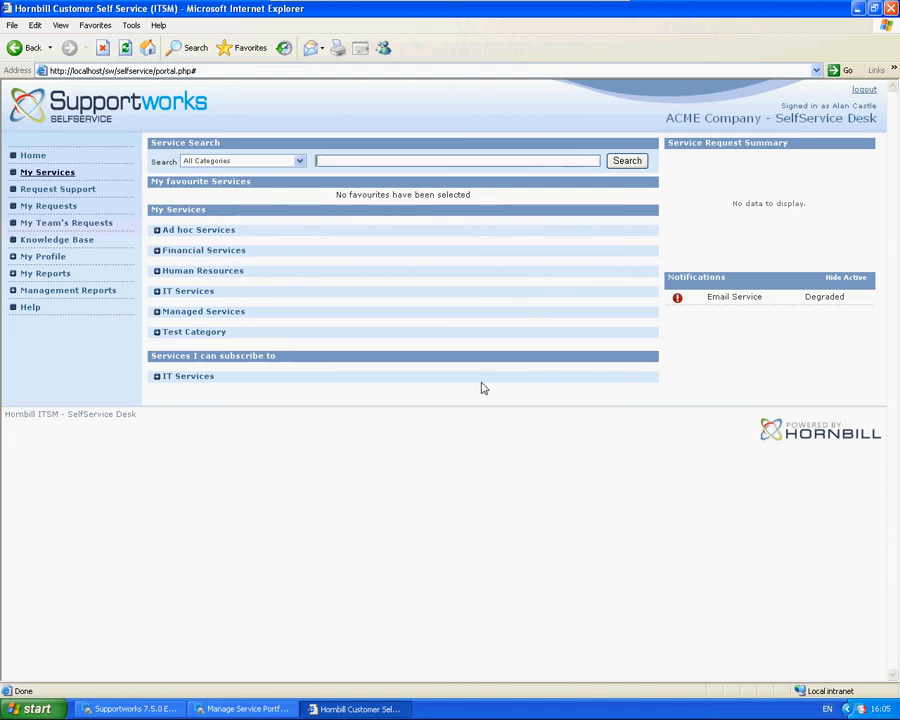
left_click(158, 334)
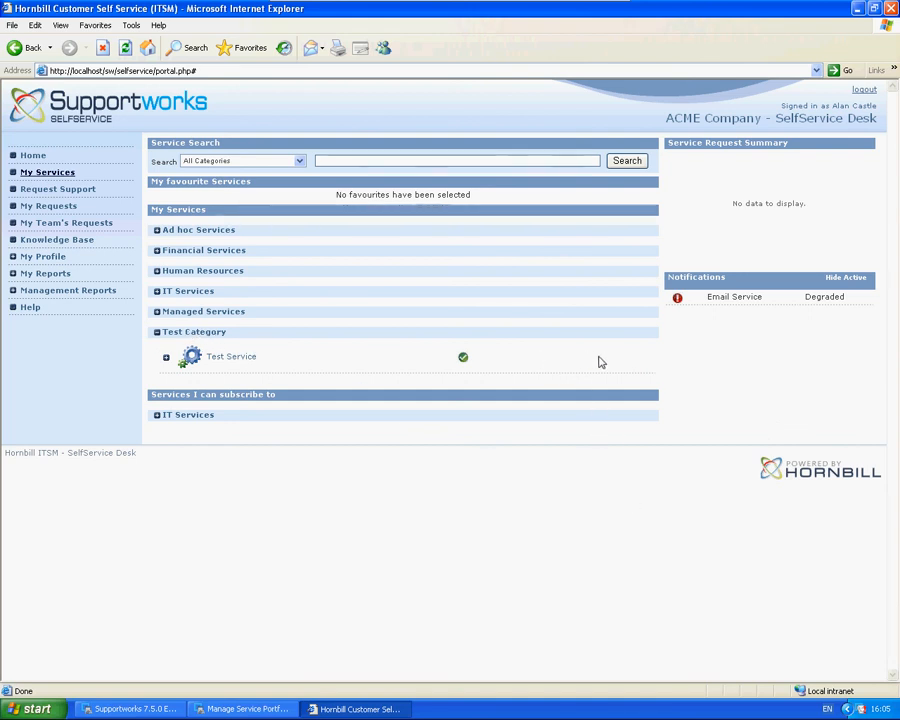
left_click(158, 313)
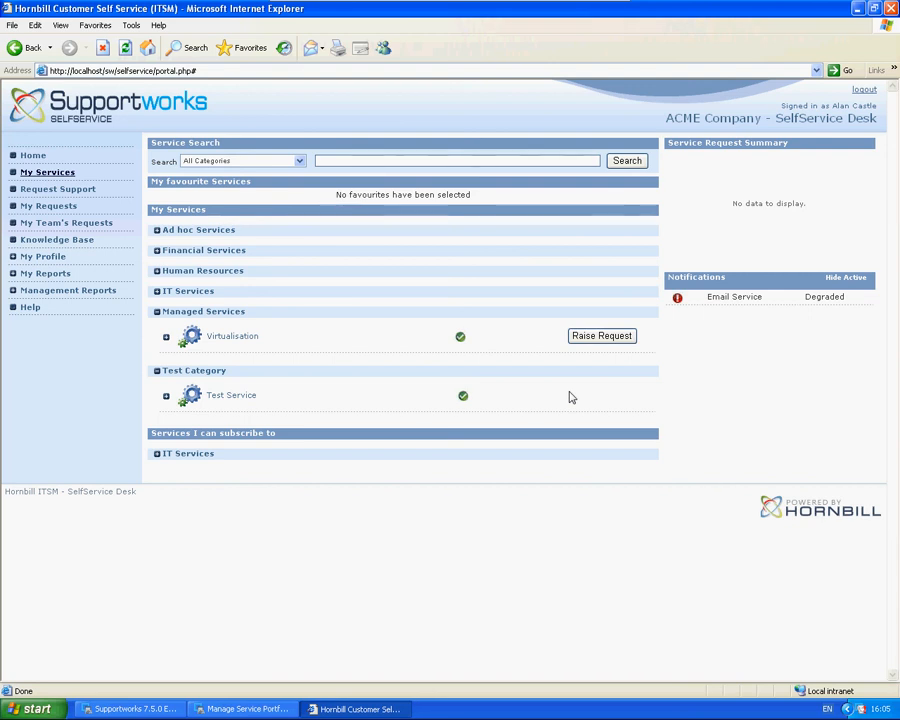
Step: Switch back to TestService's subscriptions in Supportworks and start a request form owned by Administrator in General Support
left_click(255, 709)
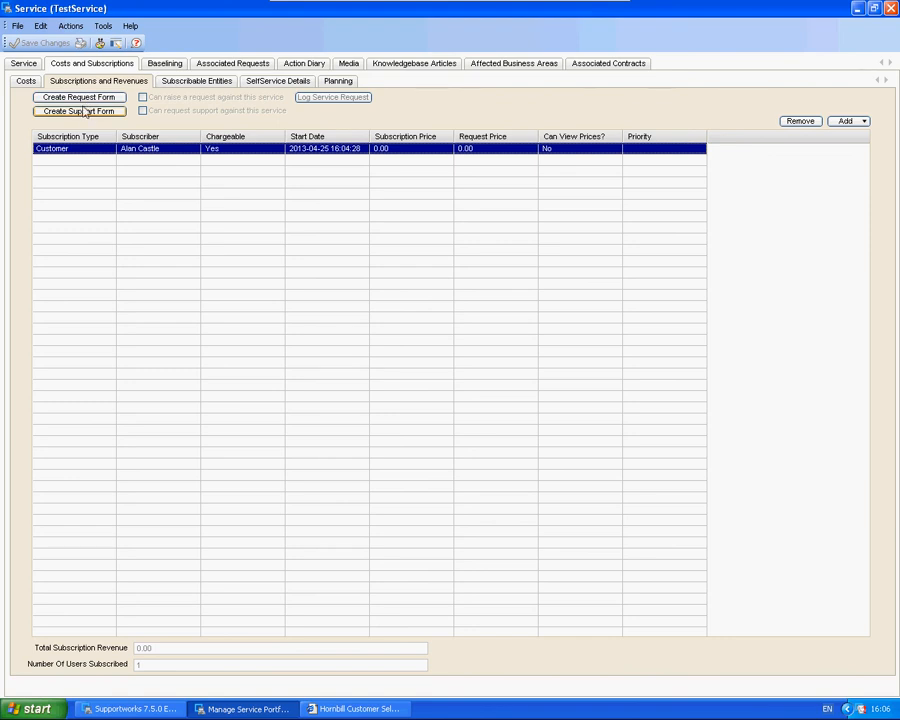
left_click(85, 112)
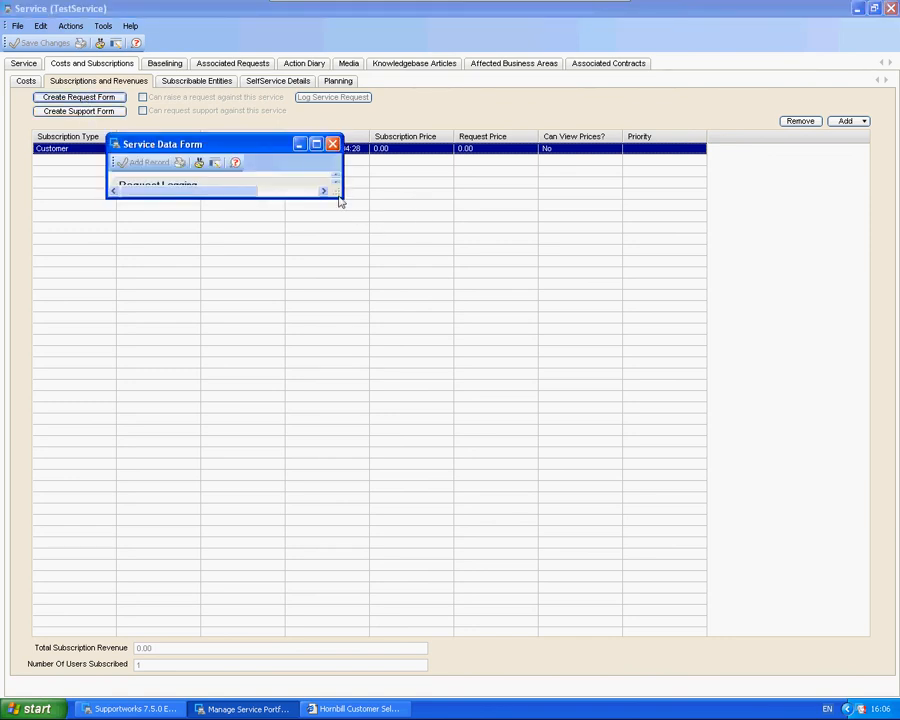
left_click_drag(340, 200, 708, 532)
left_click(693, 220)
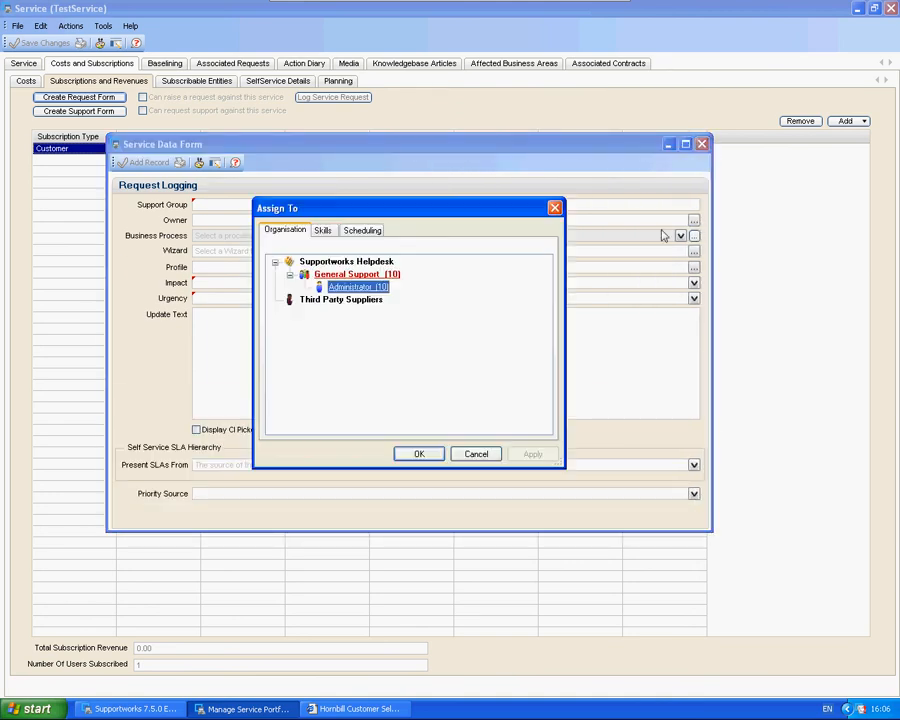
left_click(419, 454)
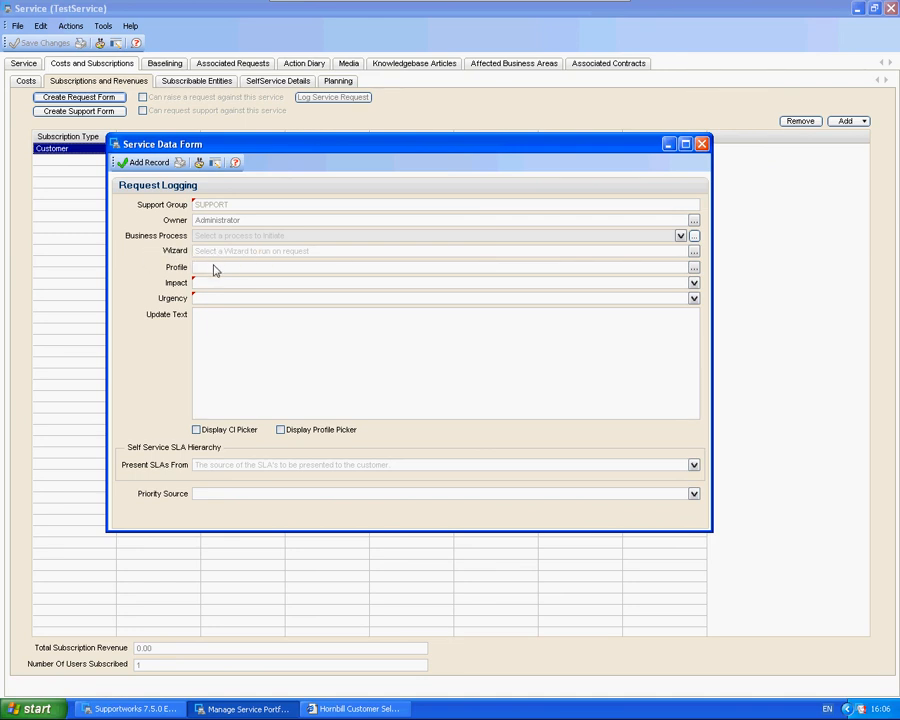
Step: Set the request form's impact and urgency to Low and its priority source to use the impact/urgency specified above
left_click(693, 283)
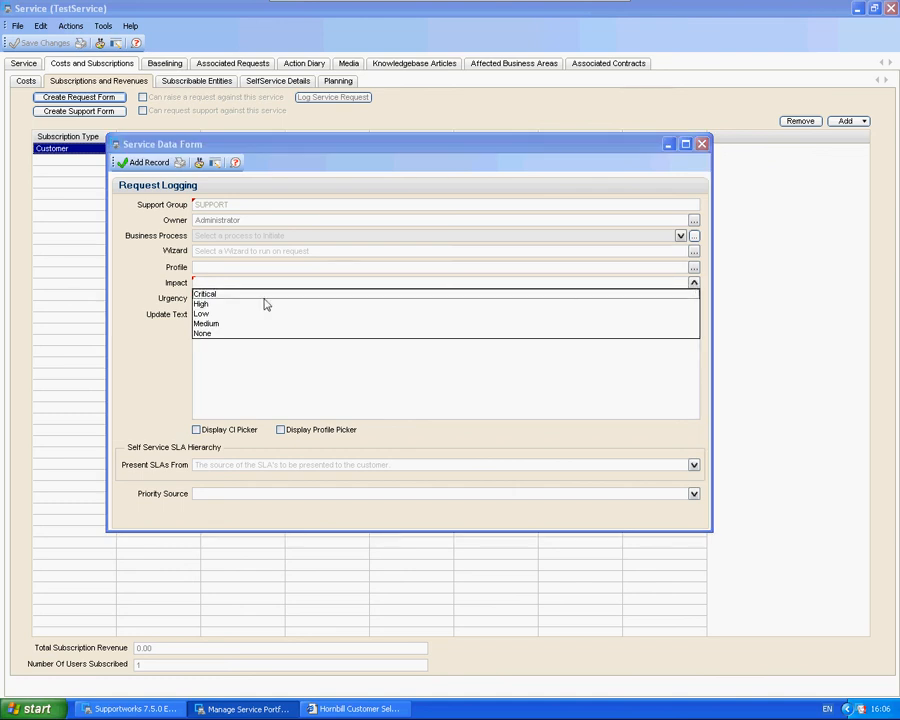
left_click(212, 315)
left_click(693, 298)
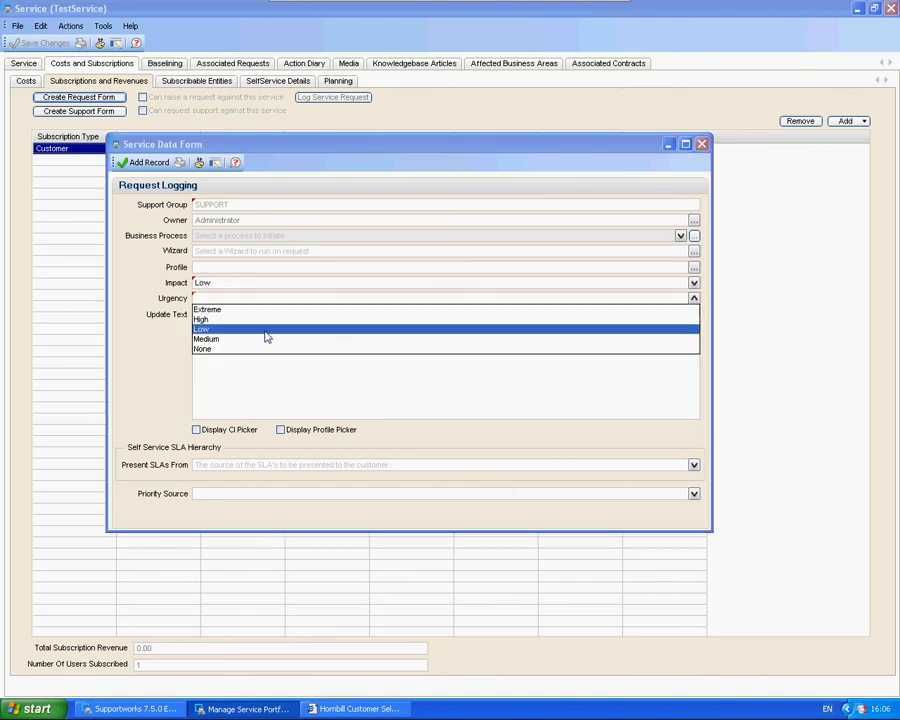
left_click(258, 330)
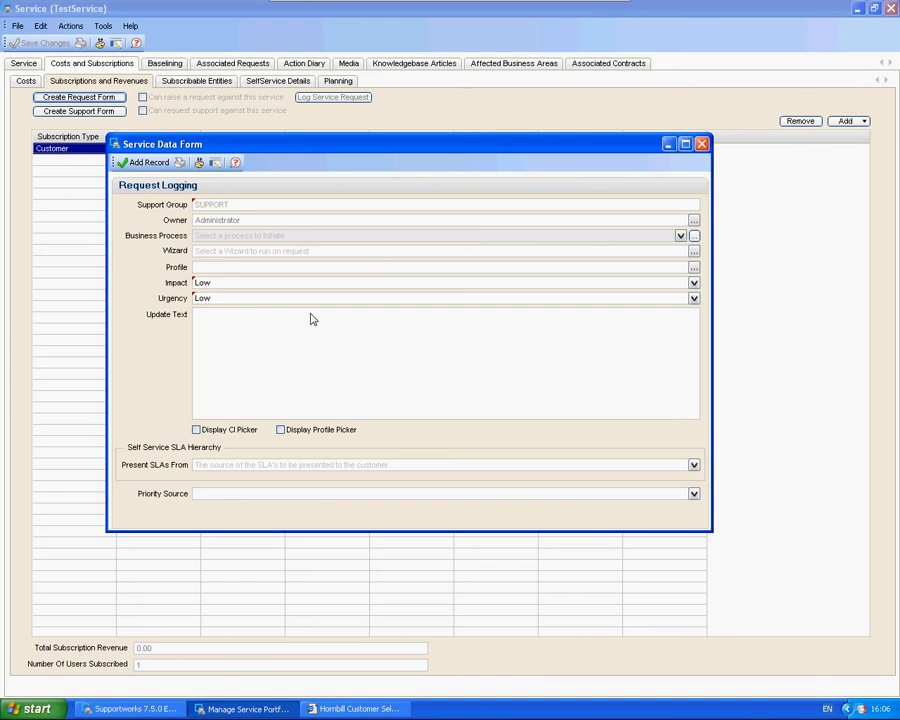
left_click(693, 494)
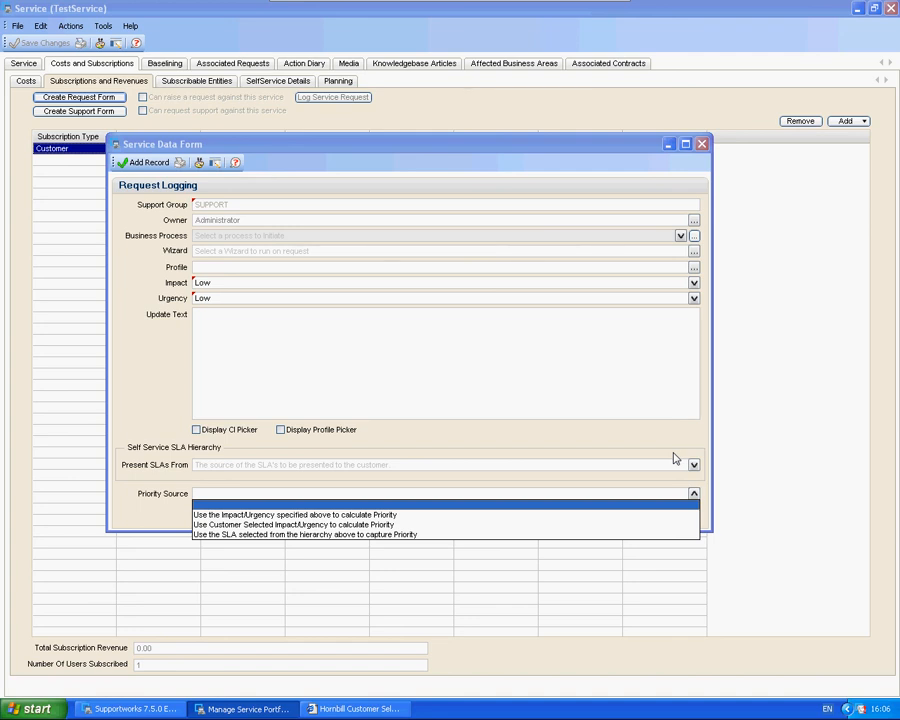
left_click(225, 515)
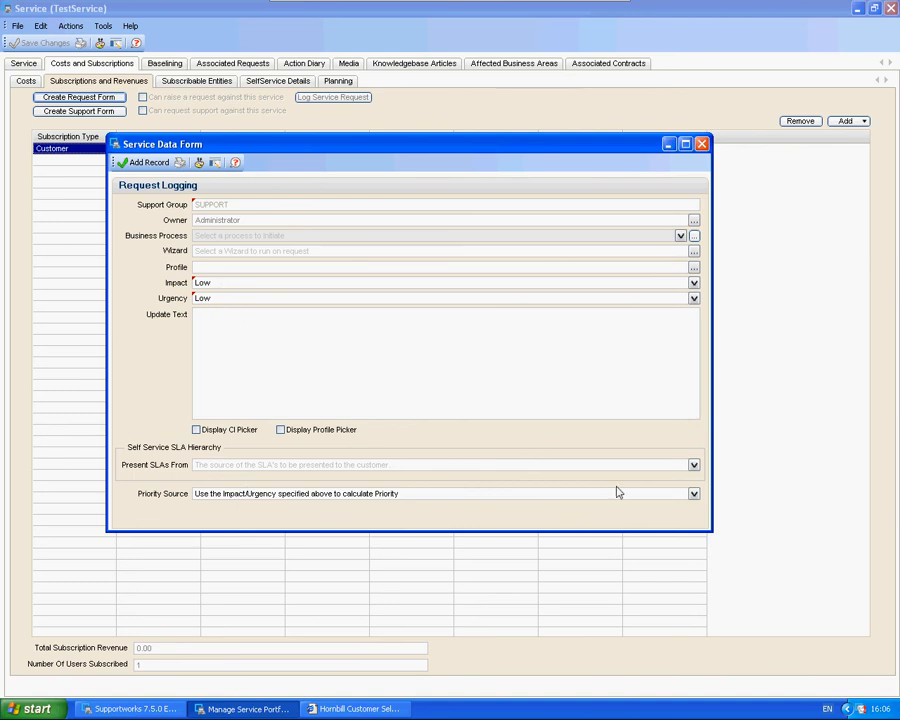
Step: Try the customer-selected impact/urgency and SLA hierarchy options as priority source, and restore the one using the impact/urgency specified above
left_click(694, 494)
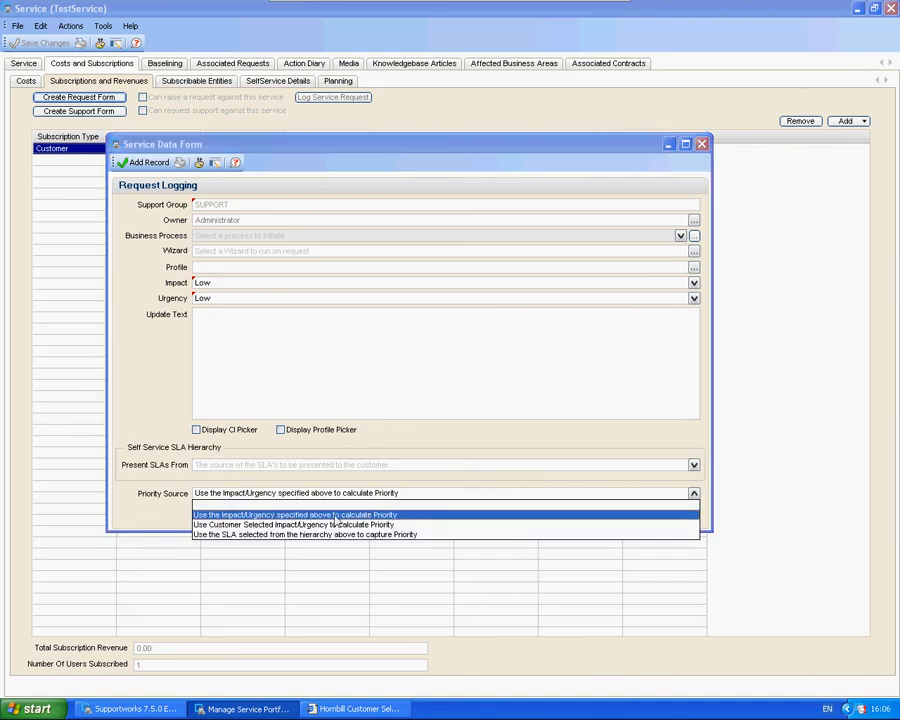
left_click(246, 526)
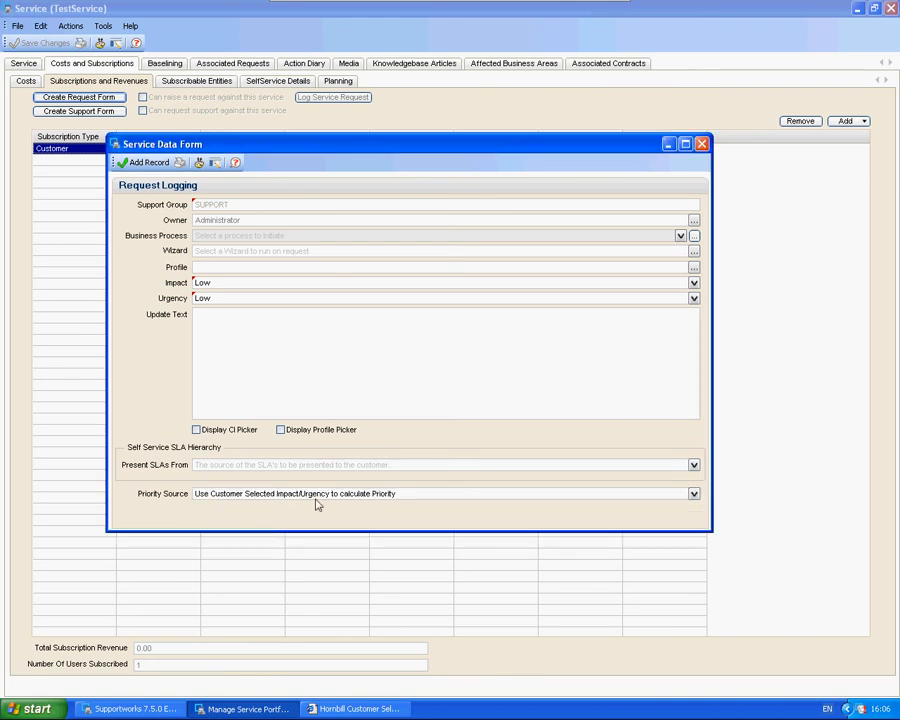
left_click(694, 494)
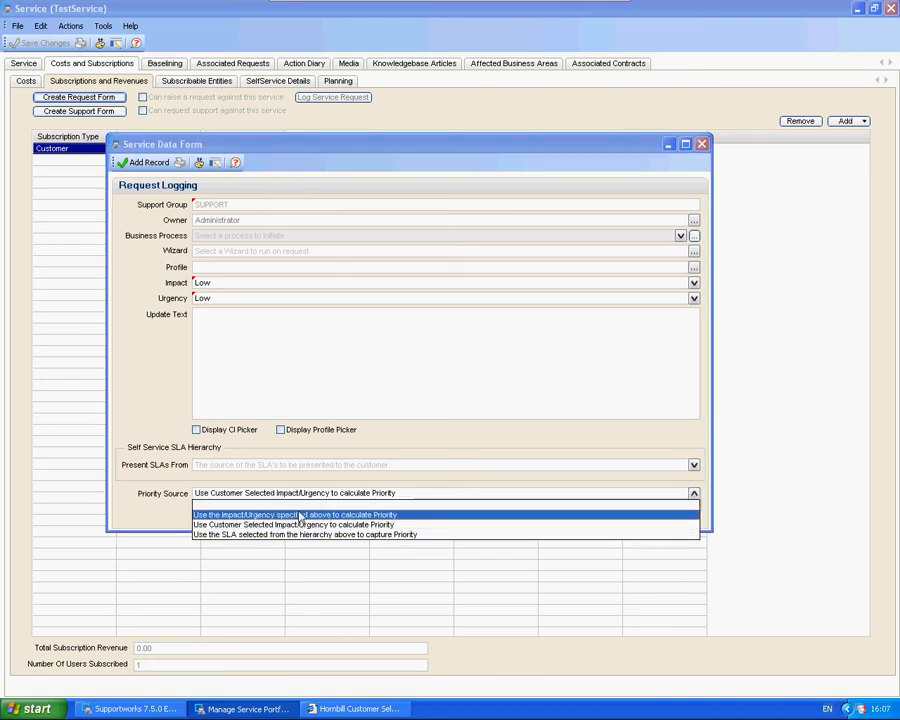
left_click(237, 534)
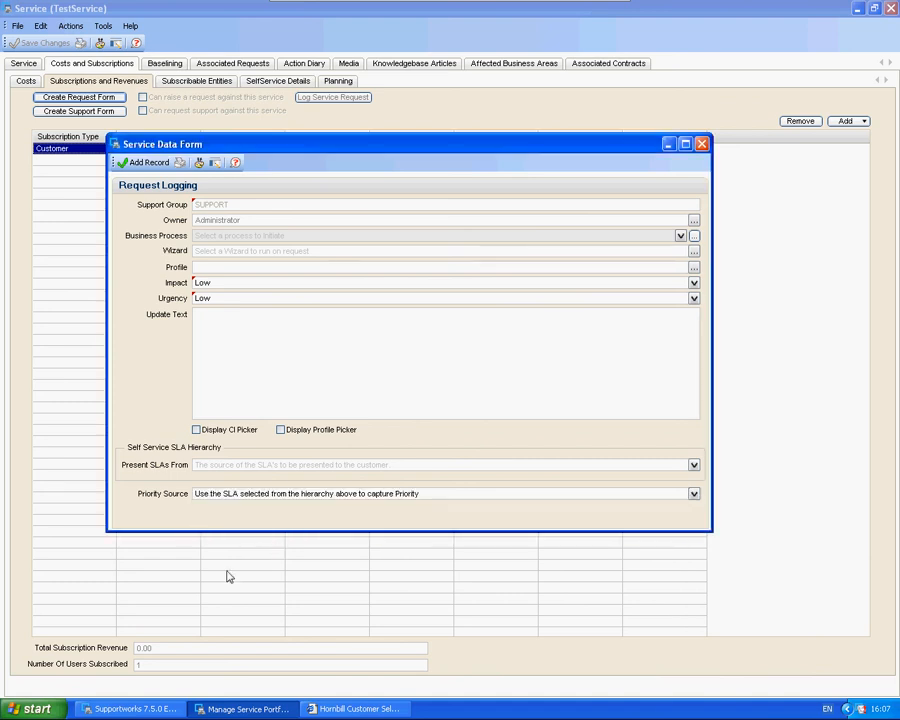
left_click(291, 500)
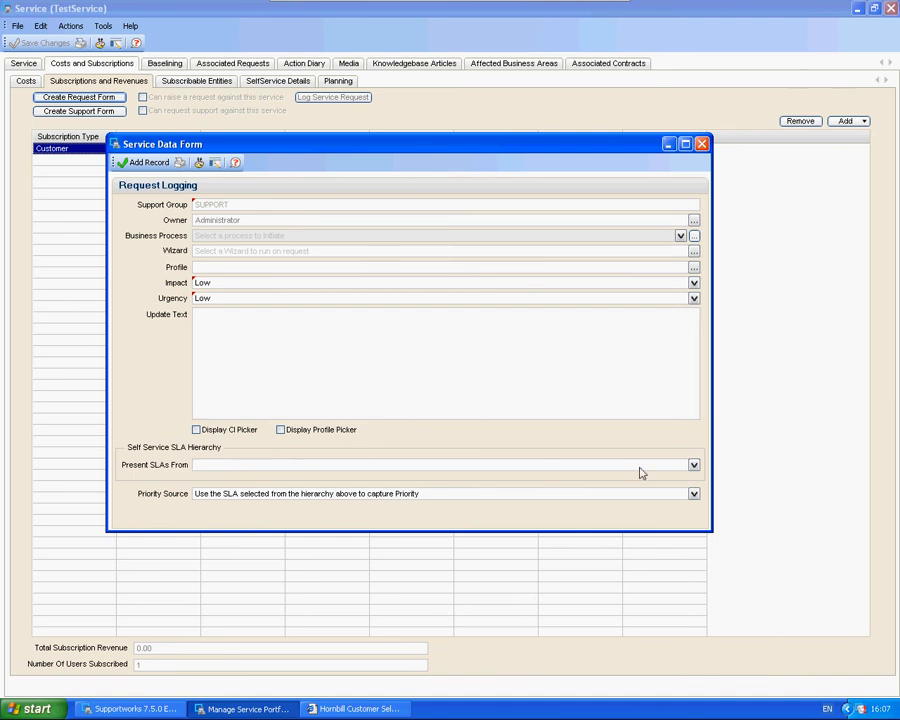
left_click(693, 465)
left_click(694, 466)
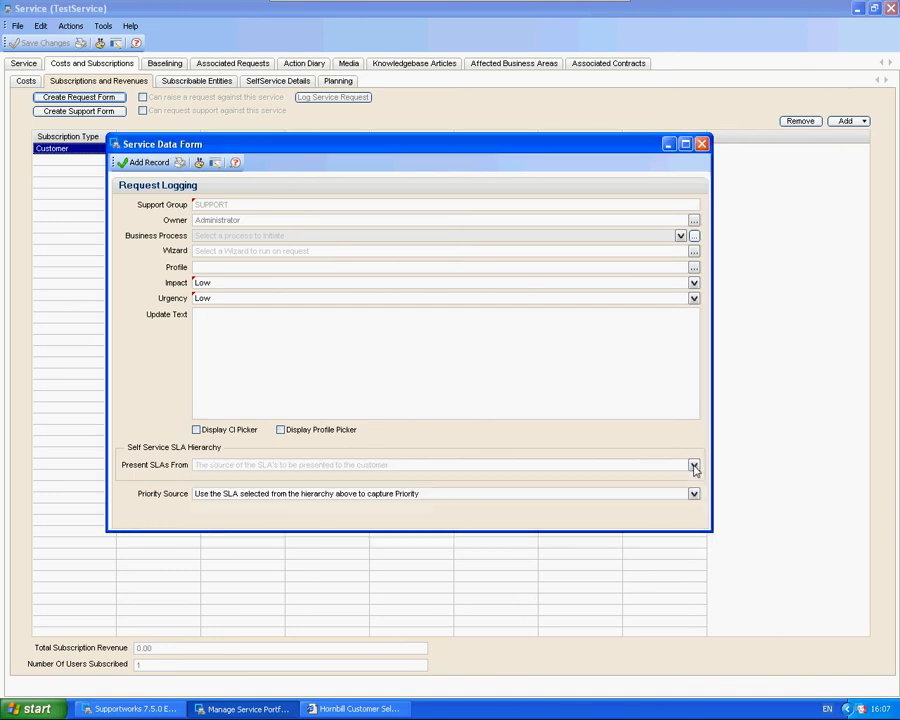
left_click(694, 494)
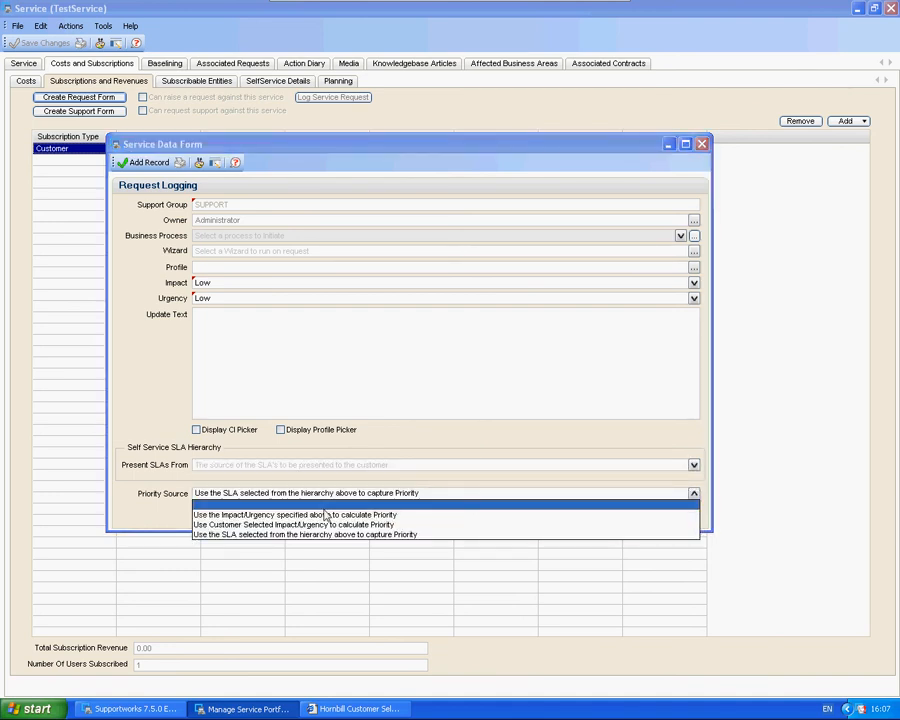
left_click(316, 509)
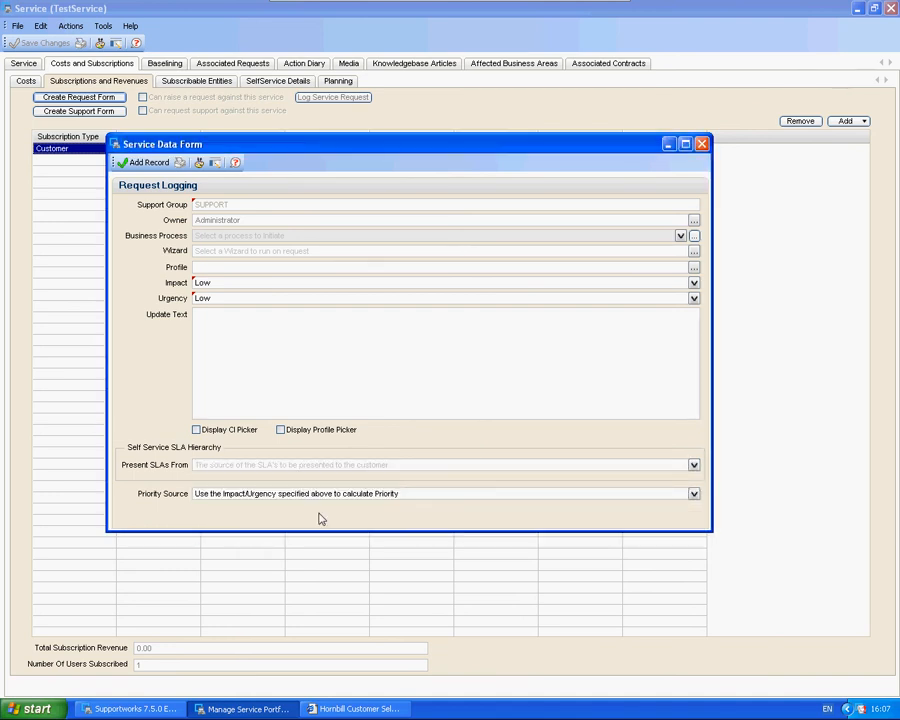
Step: Add the request form record and save TestService with subscribers allowed to raise a request against it
left_click(143, 162)
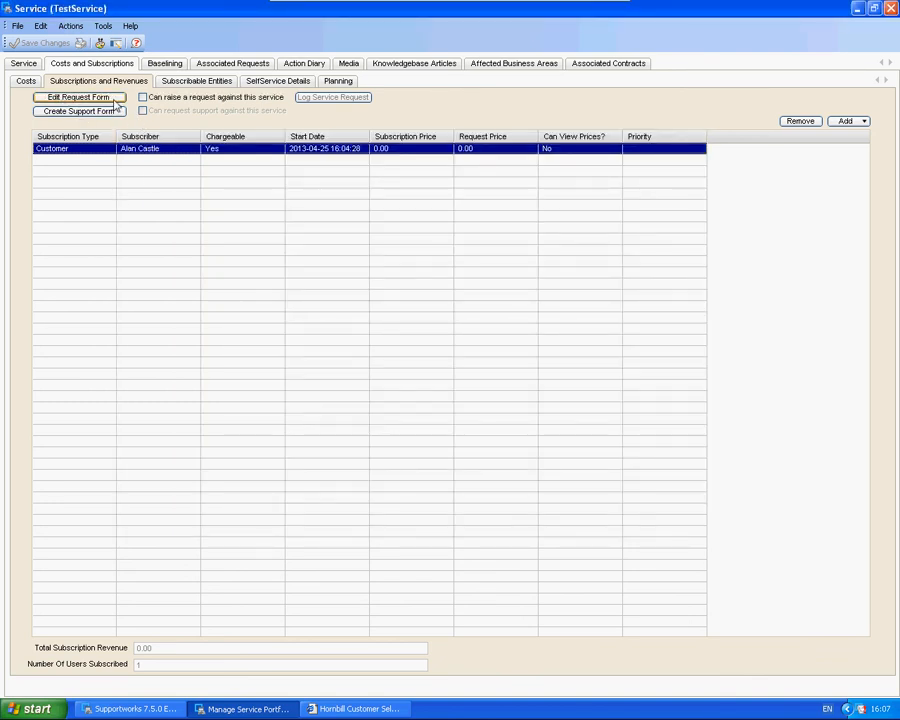
left_click(147, 96)
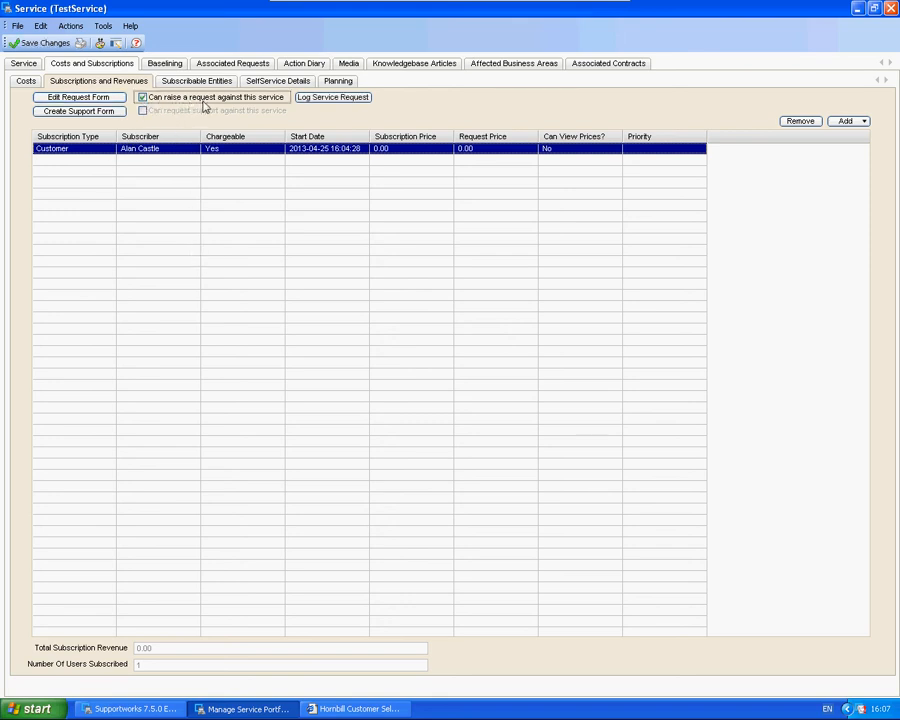
left_click(42, 43)
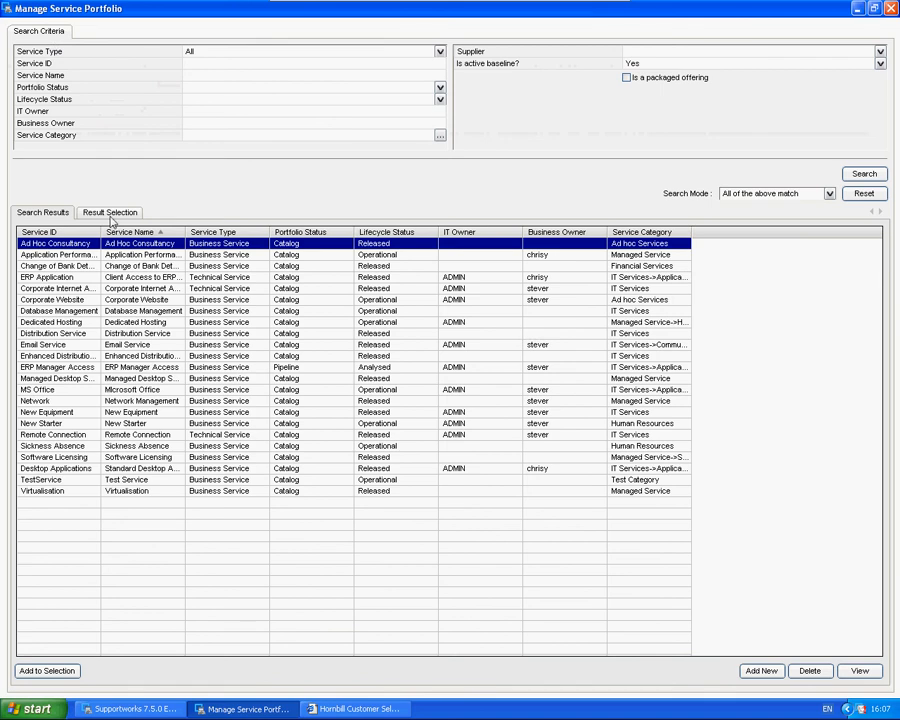